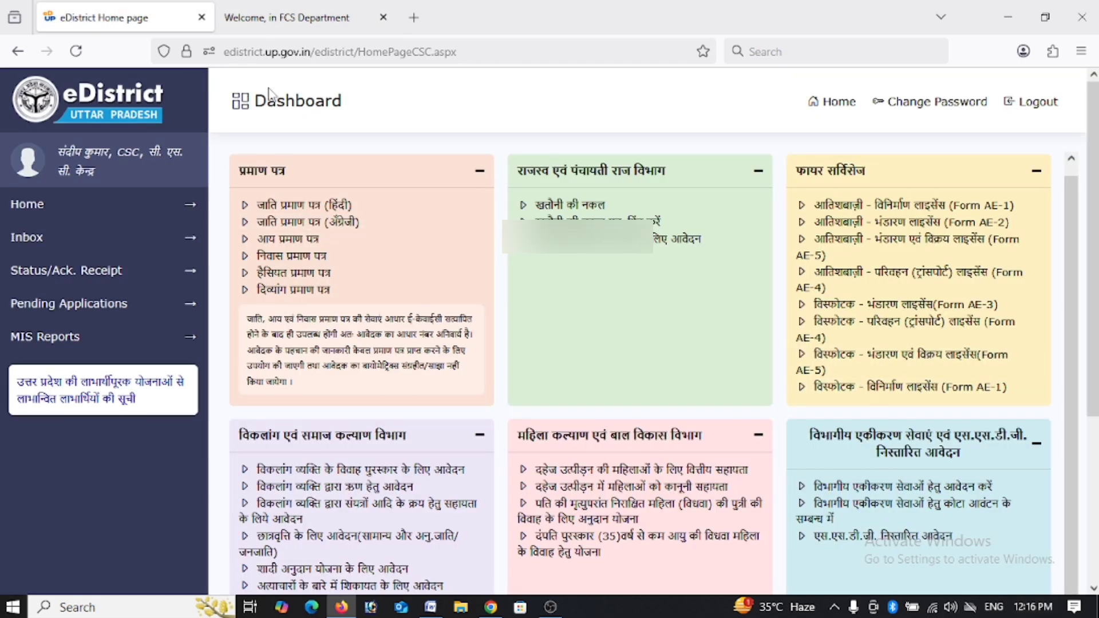
Close the 'Welcome, in FCS Department' tab, leaving the eDistrict dashboard open.
{"action": "left_click", "coordinate": [384, 17]}
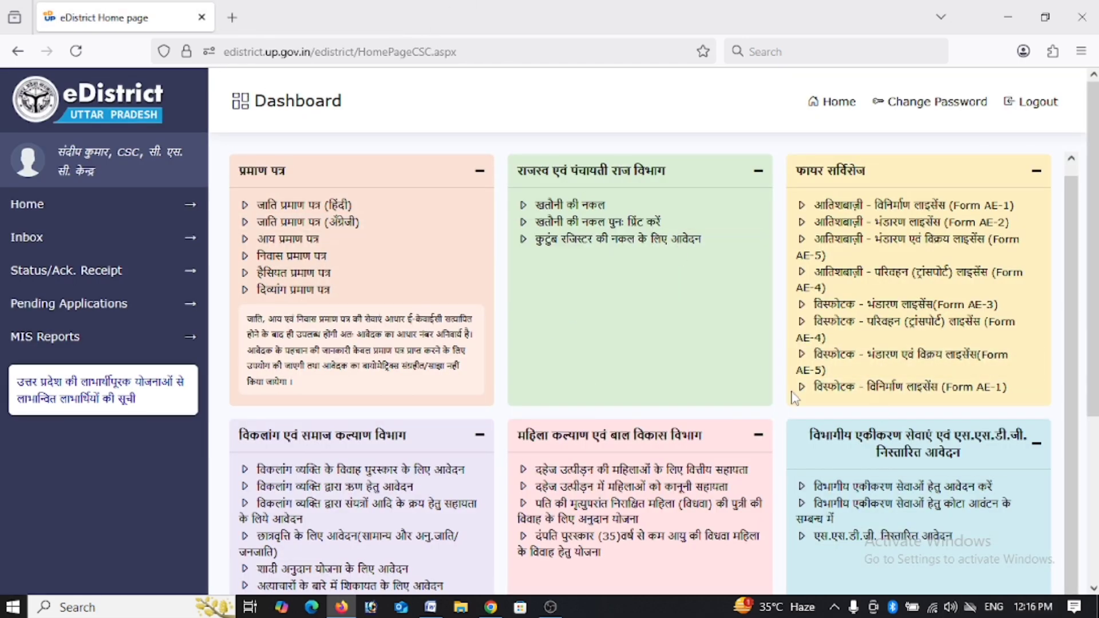
{"action": "scroll", "coordinate": [434, 470], "scroll_direction": "up", "scroll_amount": 1}
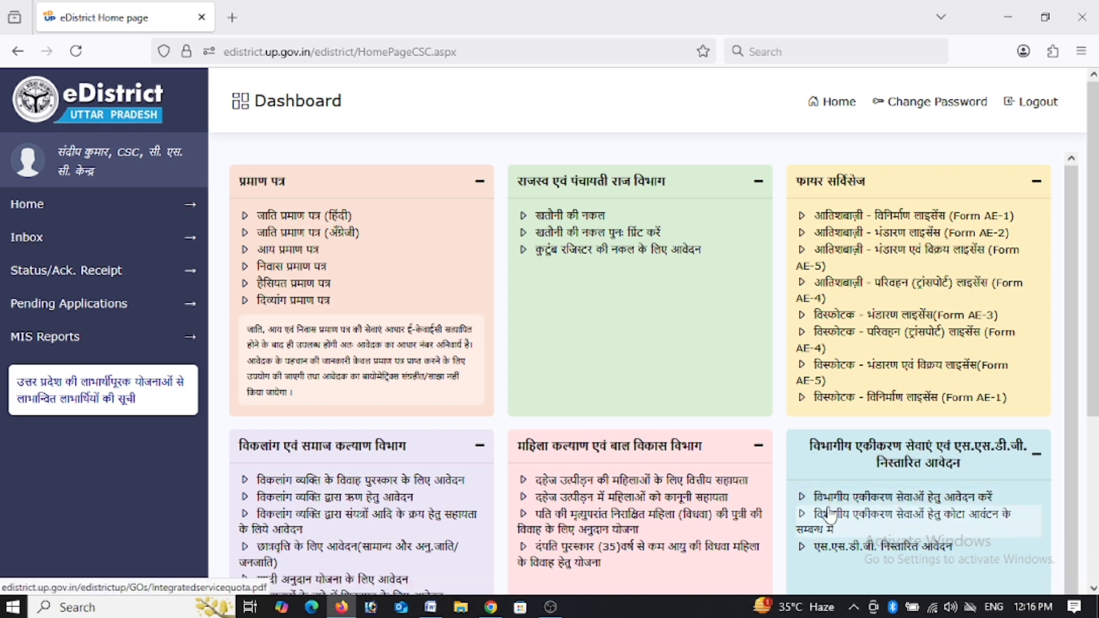
Apply for integrated services with the balance of 1 and choose Food And Civil Supplies (Ration Card).
{"action": "left_click", "coordinate": [888, 500]}
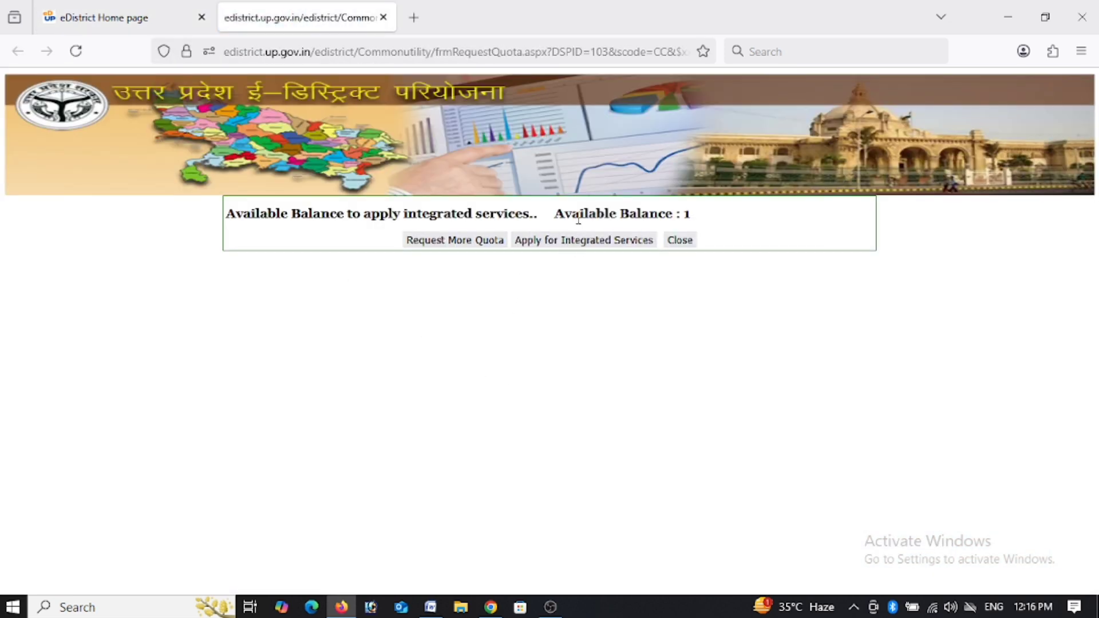
{"action": "left_click_drag", "start_coordinate": [553, 214], "coordinate": [697, 221]}
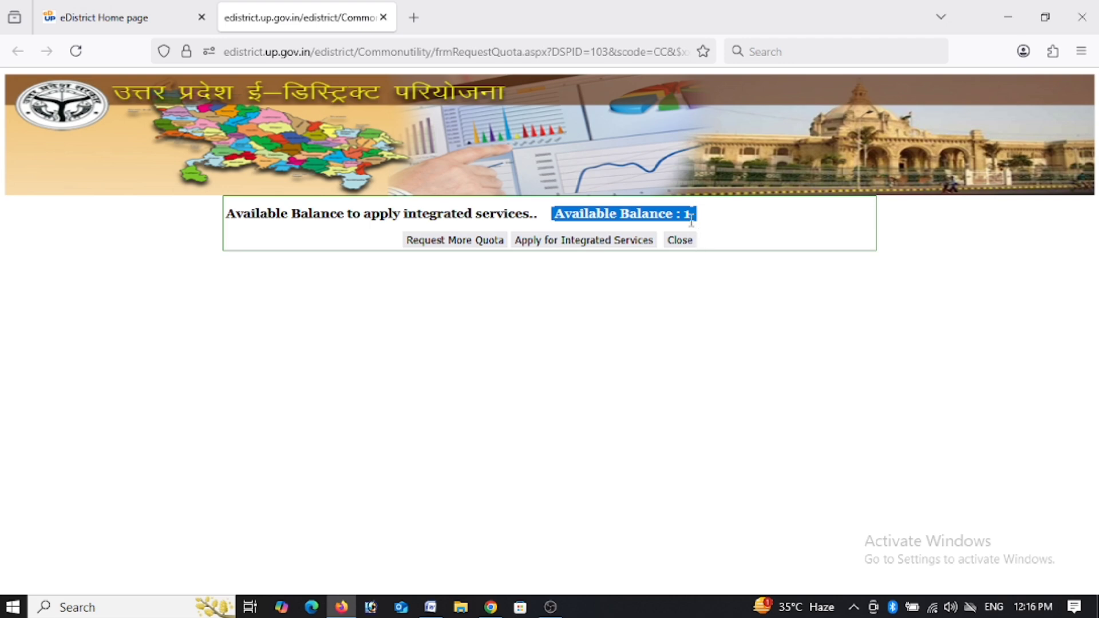
{"action": "left_click", "coordinate": [593, 243]}
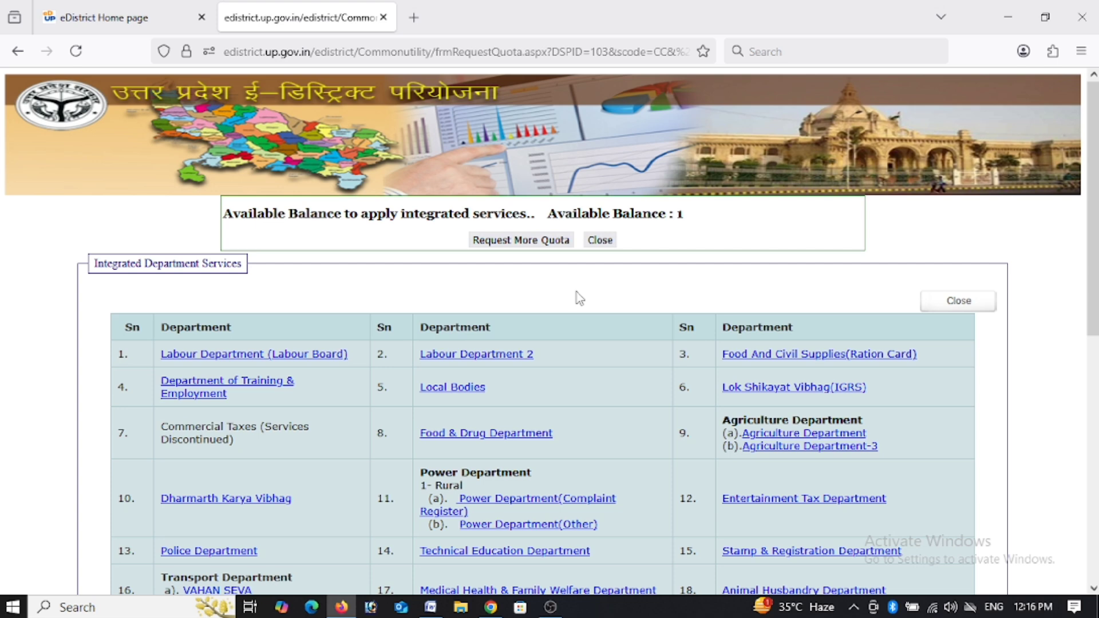
{"action": "left_click", "coordinate": [763, 358]}
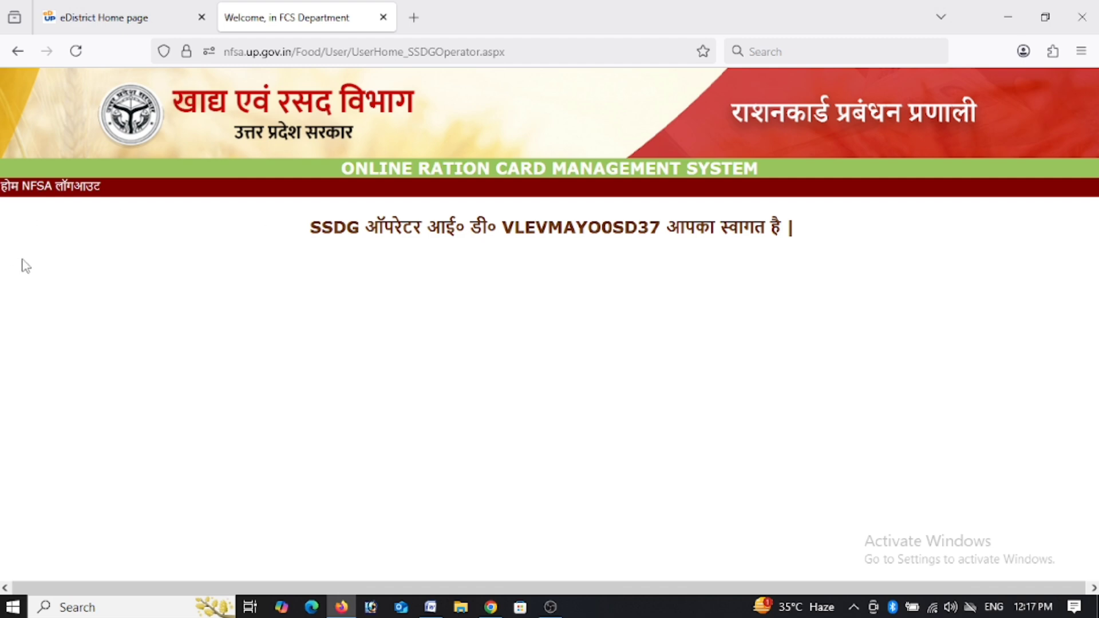
Go to NFSA, then 03.NFSA, and expand the yellow NFSA side menu.
{"action": "left_click", "coordinate": [27, 188]}
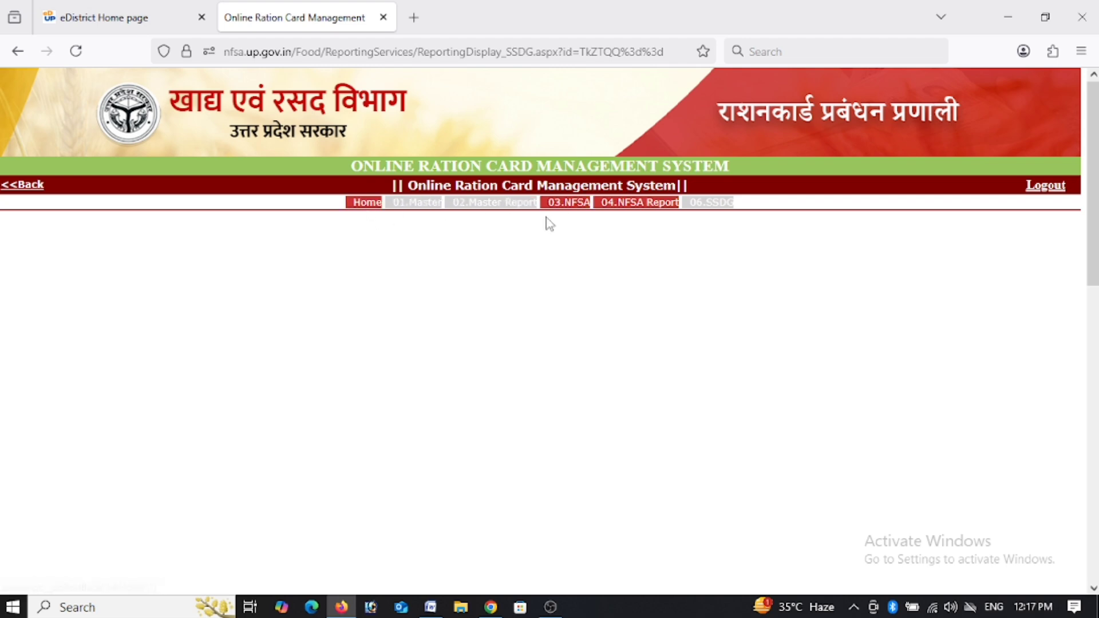
{"action": "left_click", "coordinate": [566, 207]}
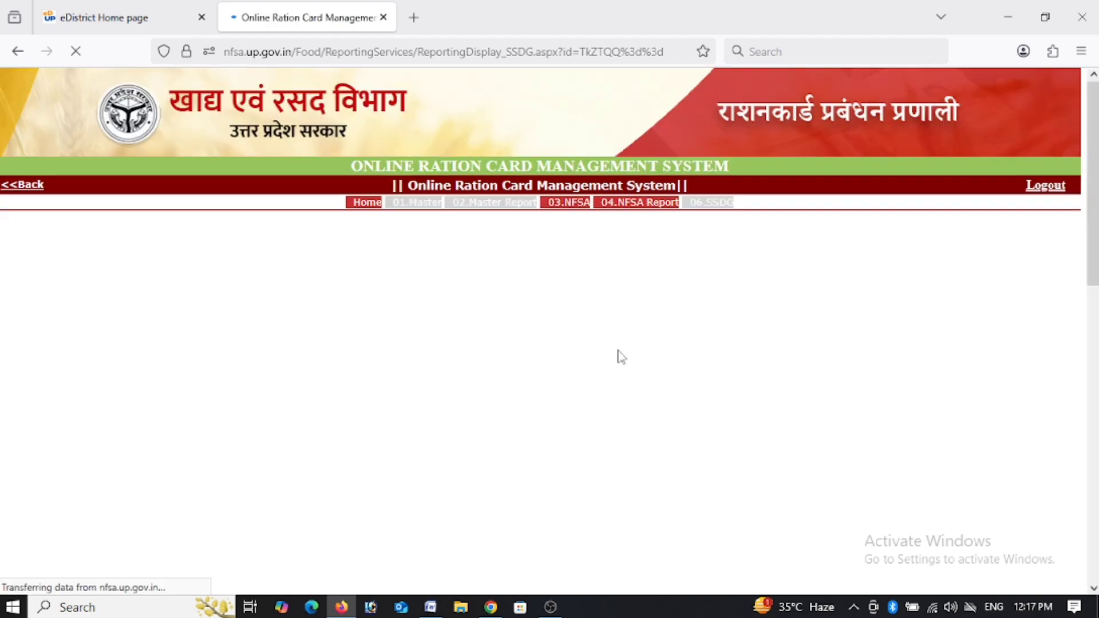
{"action": "mouse_move", "coordinate": [44, 328]}
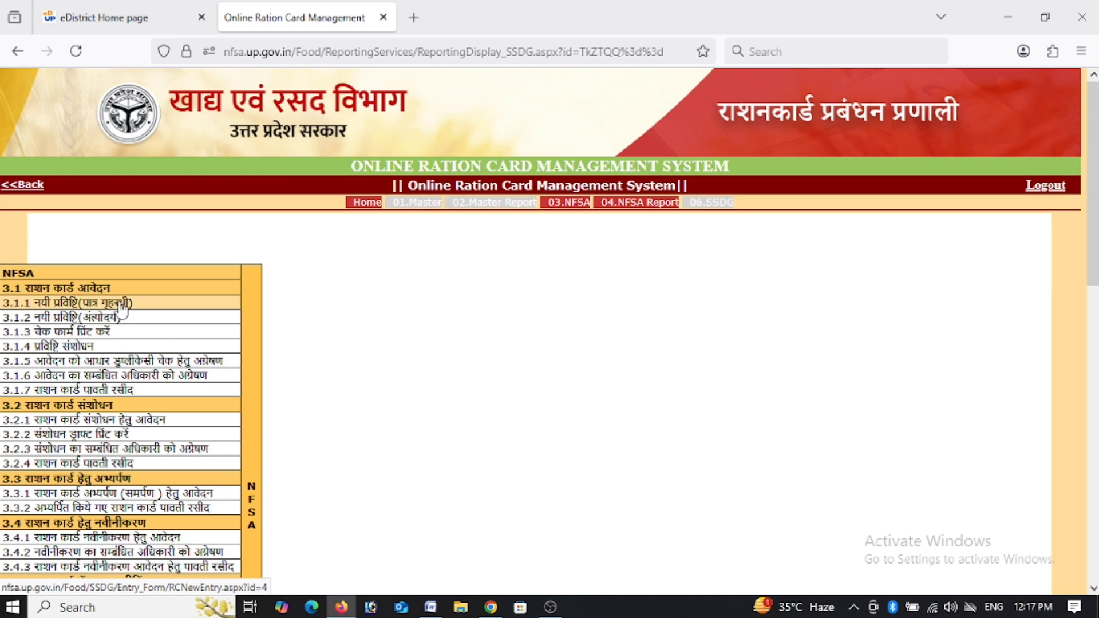
Start a 3.1.1 new eligible-household entry for district Ayodhya, area ग्रामीण, and continue.
{"action": "left_click", "coordinate": [121, 306]}
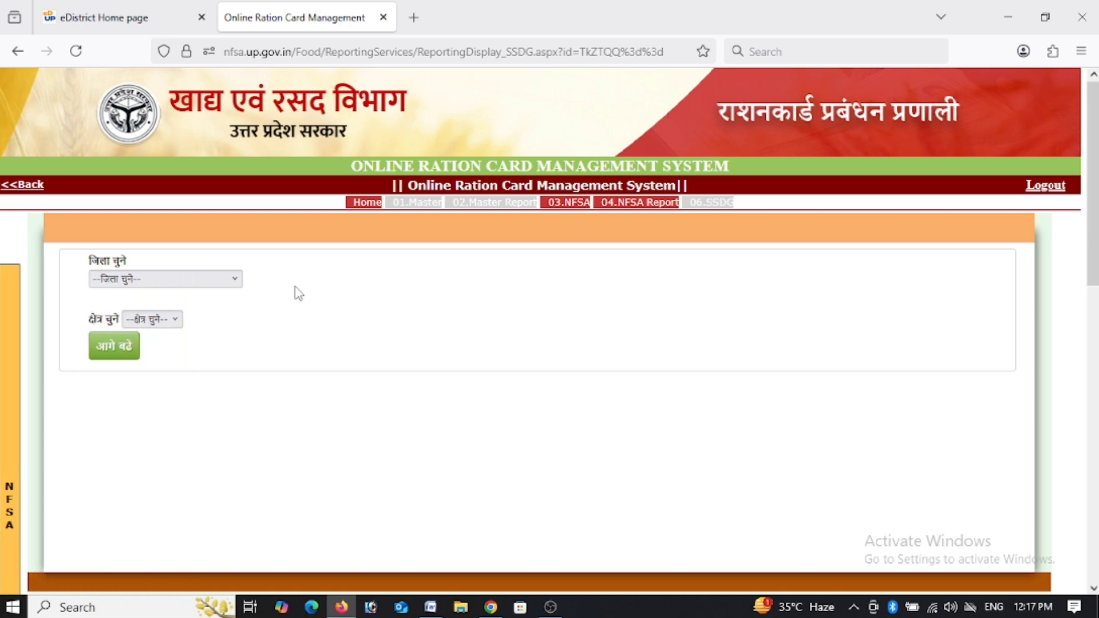
{"action": "left_click", "coordinate": [207, 278]}
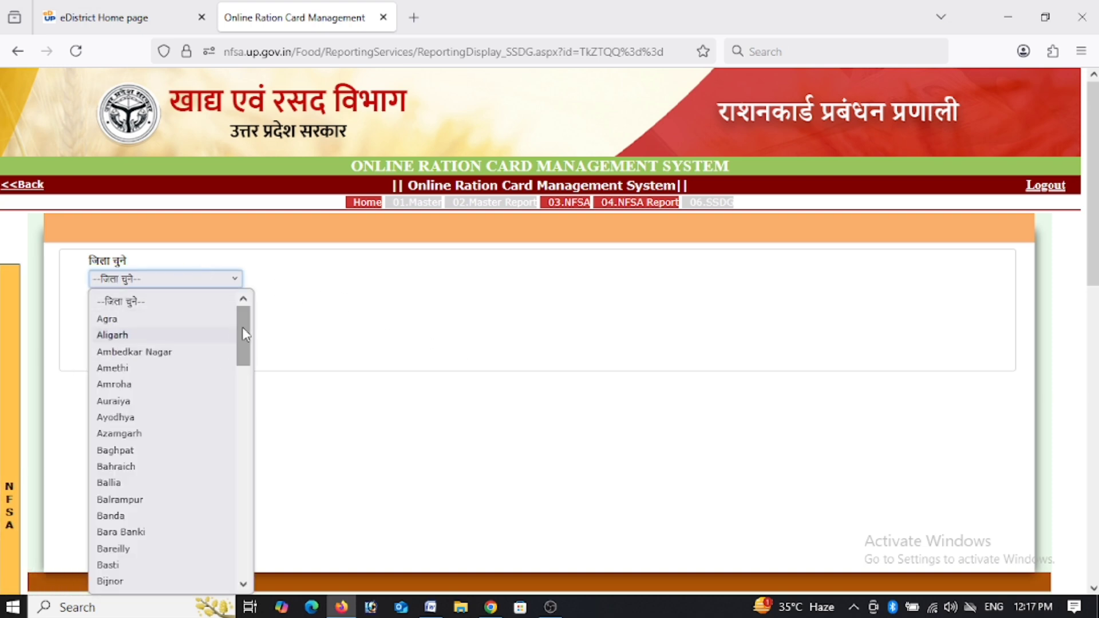
{"action": "left_click_drag", "start_coordinate": [242, 328], "coordinate": [270, 305]}
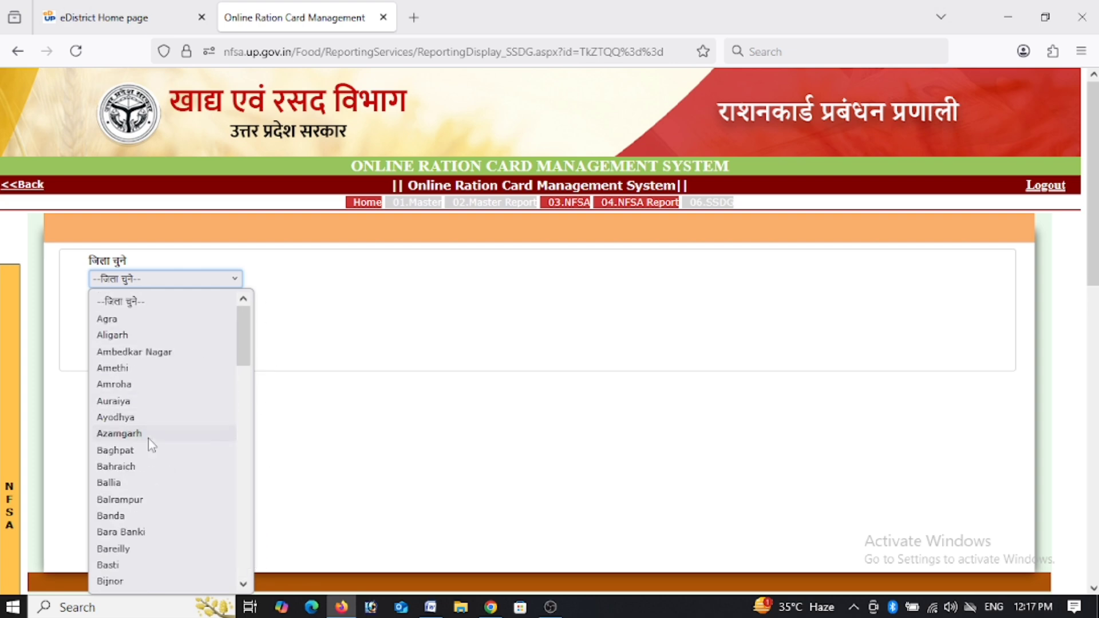
{"action": "left_click", "coordinate": [129, 417]}
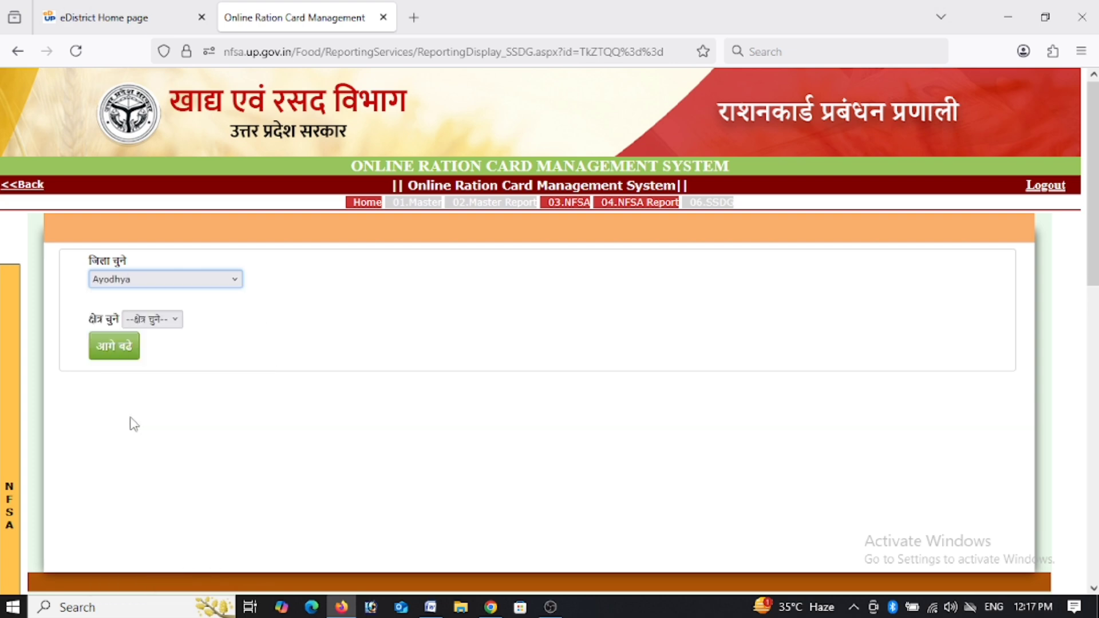
{"action": "left_click", "coordinate": [157, 324]}
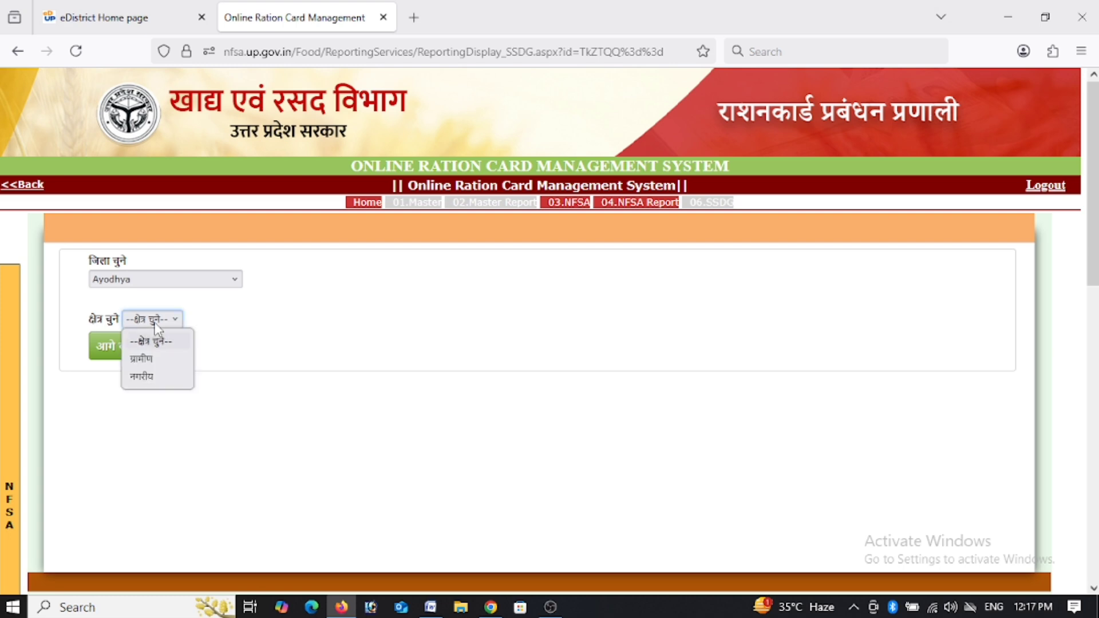
{"action": "left_click", "coordinate": [145, 365]}
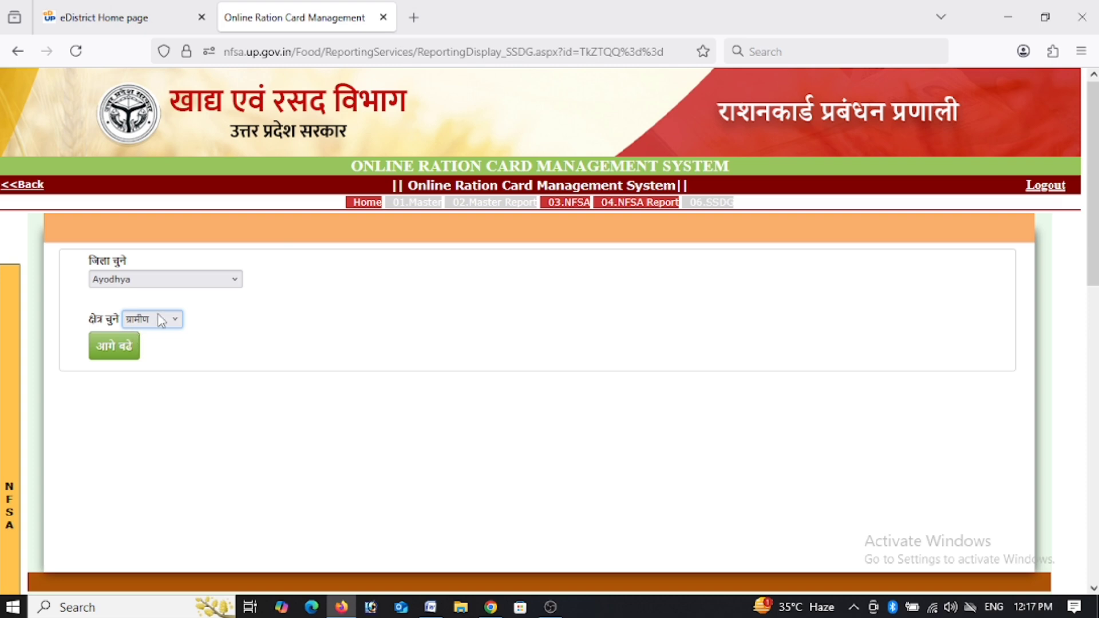
{"action": "left_click", "coordinate": [131, 346]}
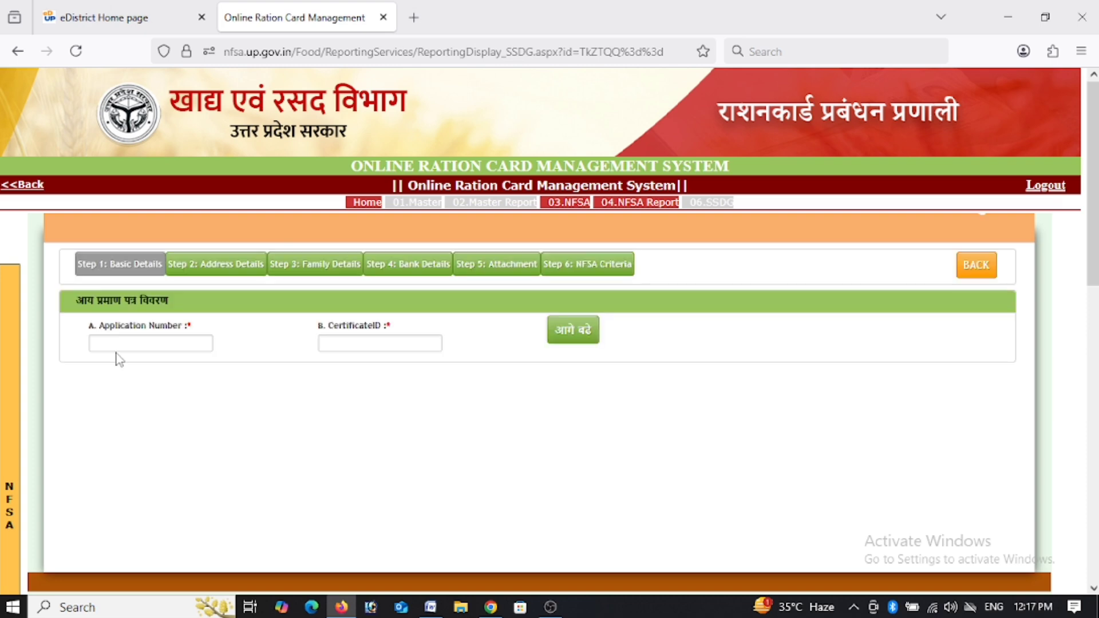
Submit the income certificate's application number and certificate ID, then dismiss the warning alert.
{"action": "left_click", "coordinate": [125, 344]}
{"action": "left_click_drag", "start_coordinate": [74, 301], "coordinate": [192, 297]}
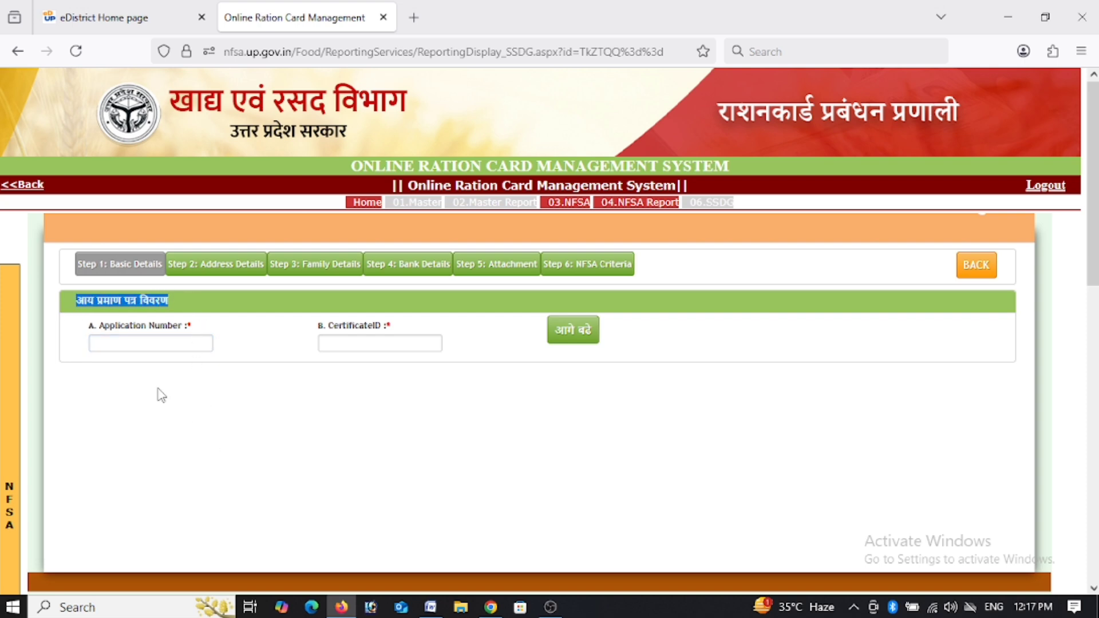
{"action": "left_click", "coordinate": [159, 344]}
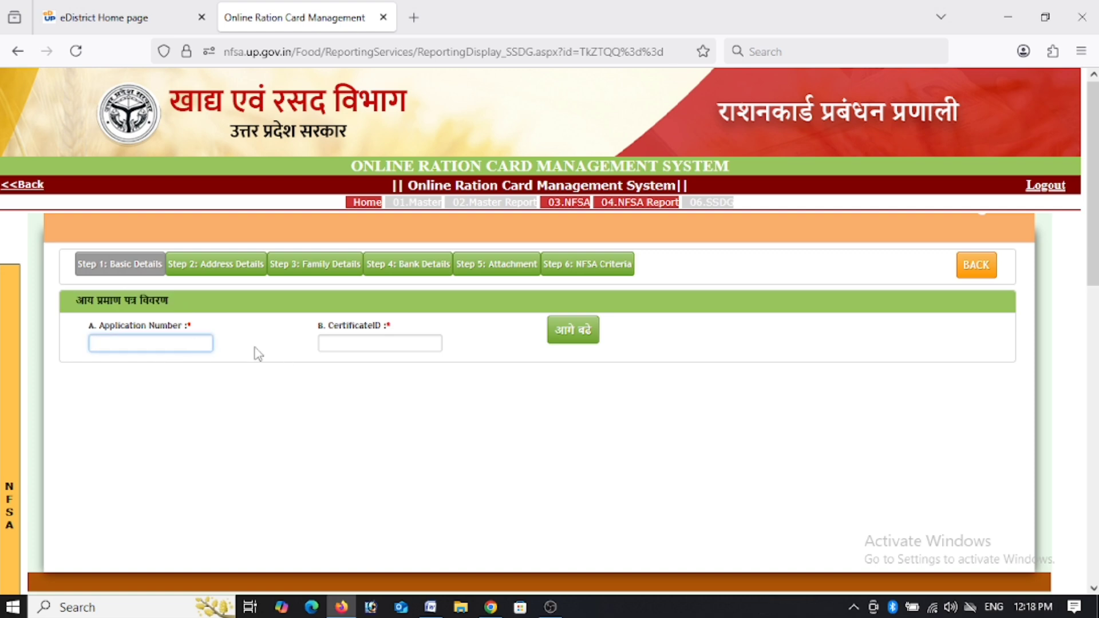
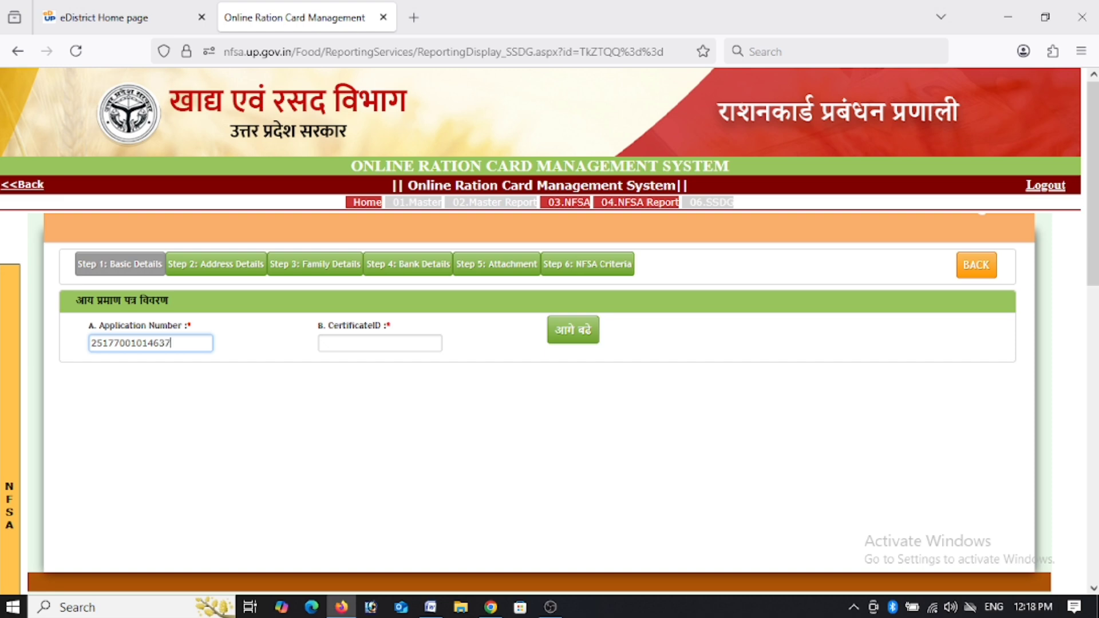
{"action": "key", "text": "Tab"}
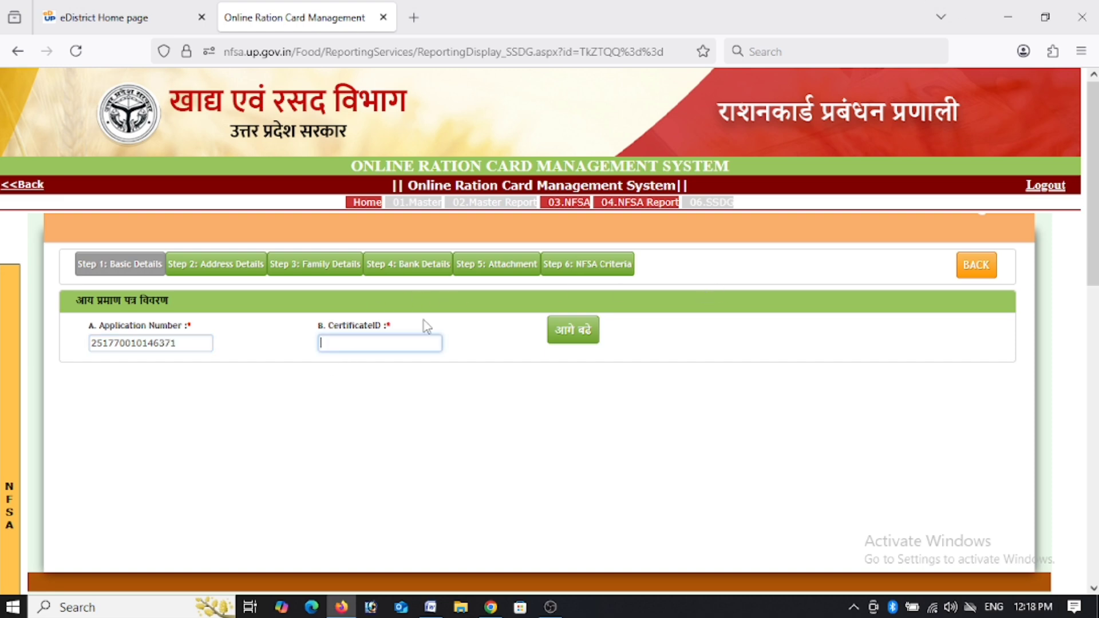
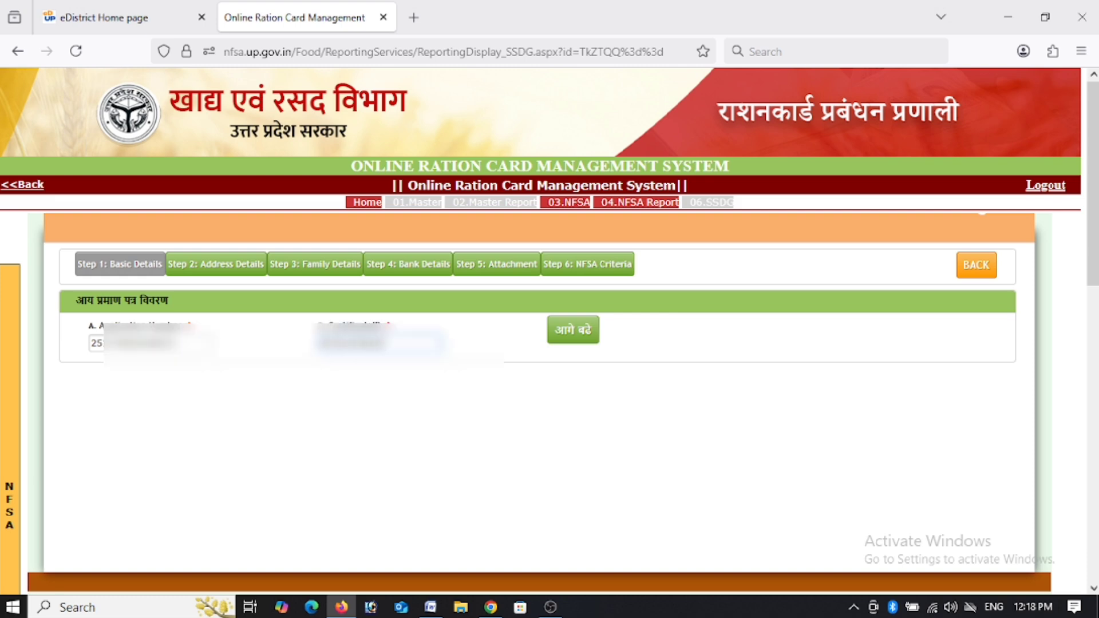
{"action": "left_click", "coordinate": [574, 339]}
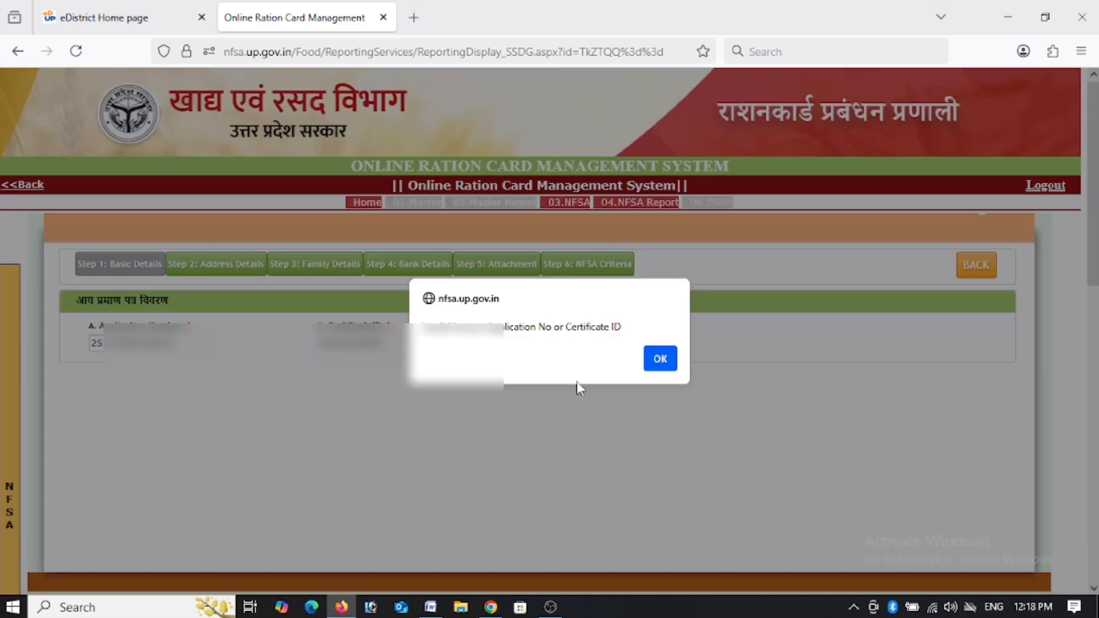
{"action": "left_click", "coordinate": [660, 358]}
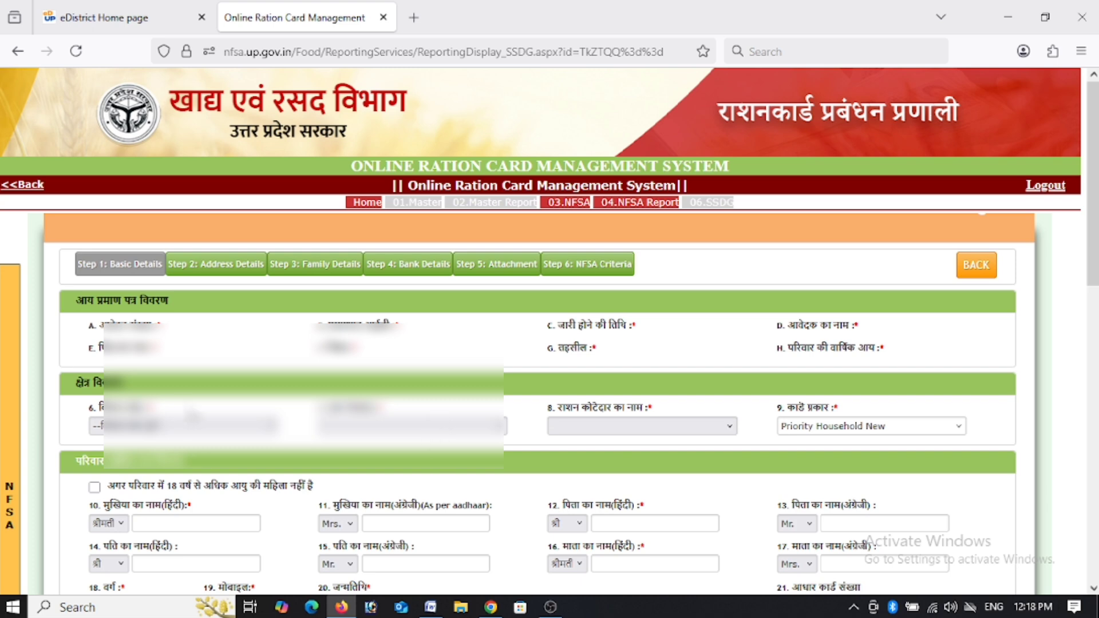
Reopen the 3.1 new entry page from the NFSA side tab and choose Ayodhya as district.
{"action": "mouse_move", "coordinate": [6, 329]}
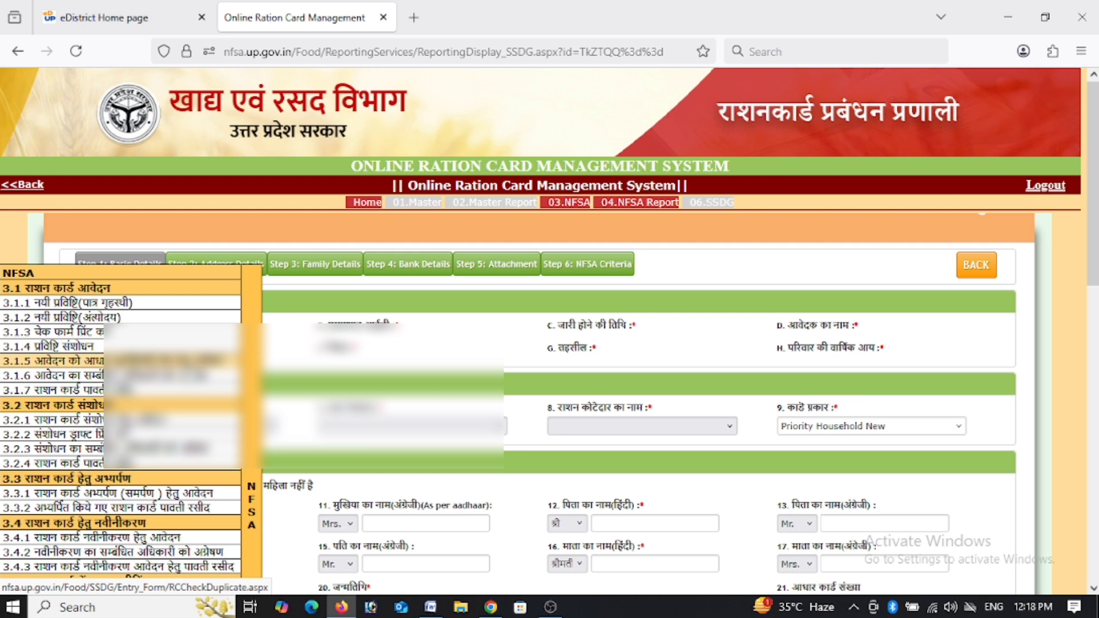
{"action": "left_click", "coordinate": [226, 362]}
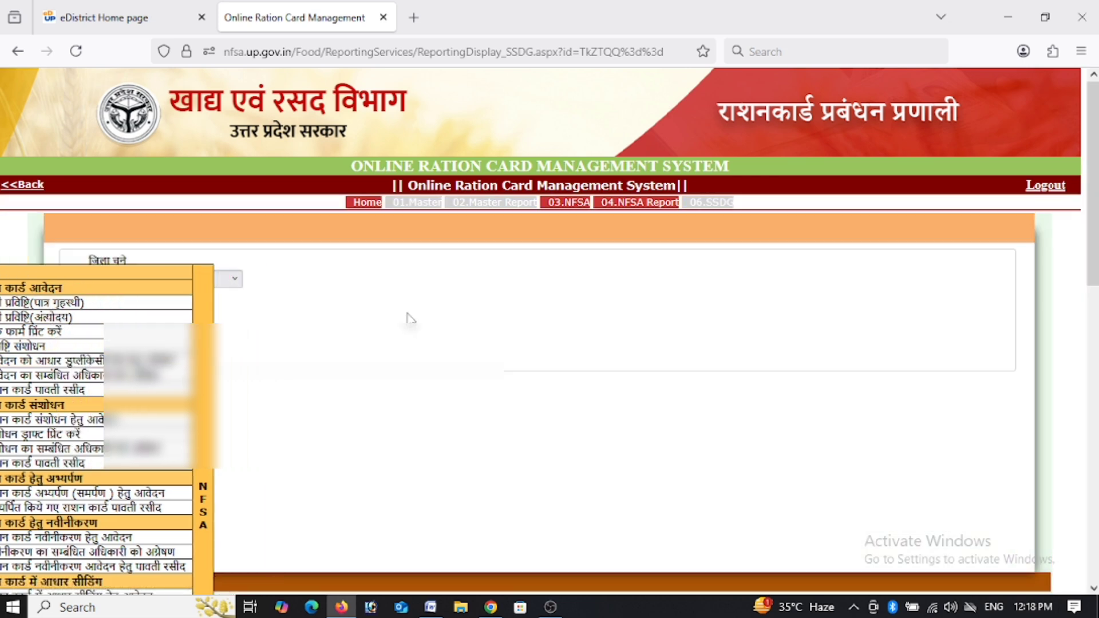
{"action": "left_click", "coordinate": [166, 279]}
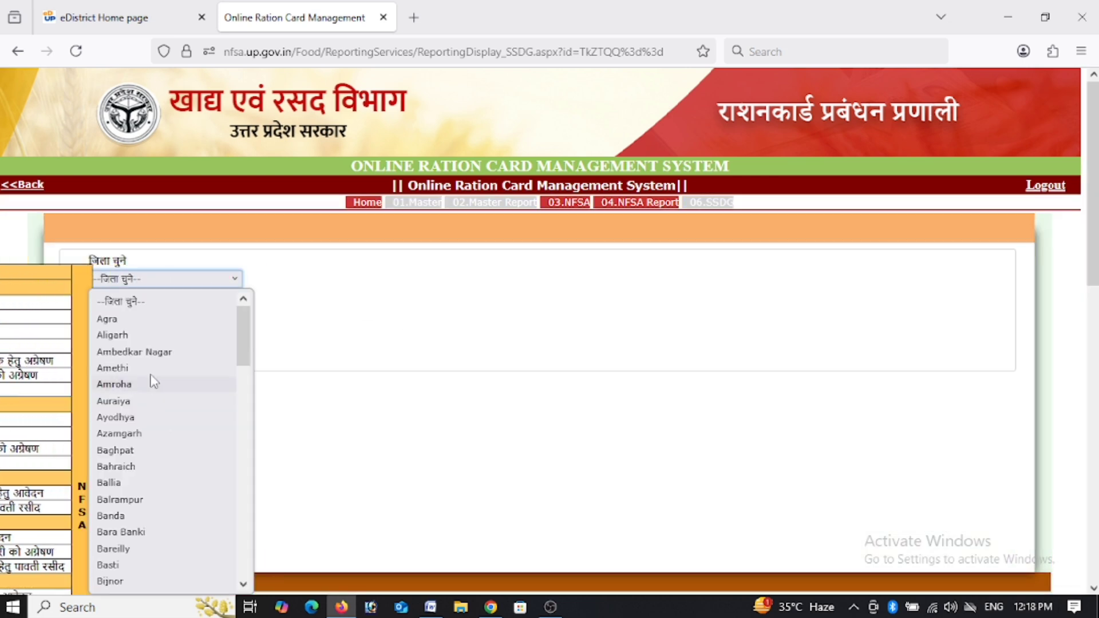
{"action": "left_click", "coordinate": [148, 419]}
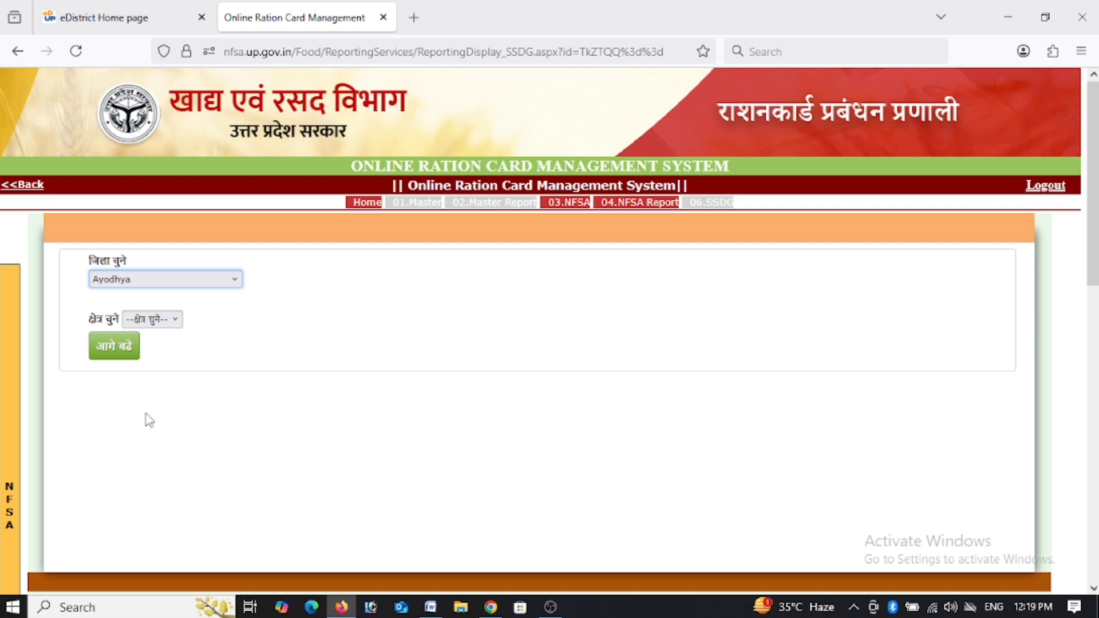
Set the area to ग्रामीण (rural) and proceed to the certificate details form.
{"action": "left_click", "coordinate": [152, 318]}
{"action": "key", "text": "Down"}
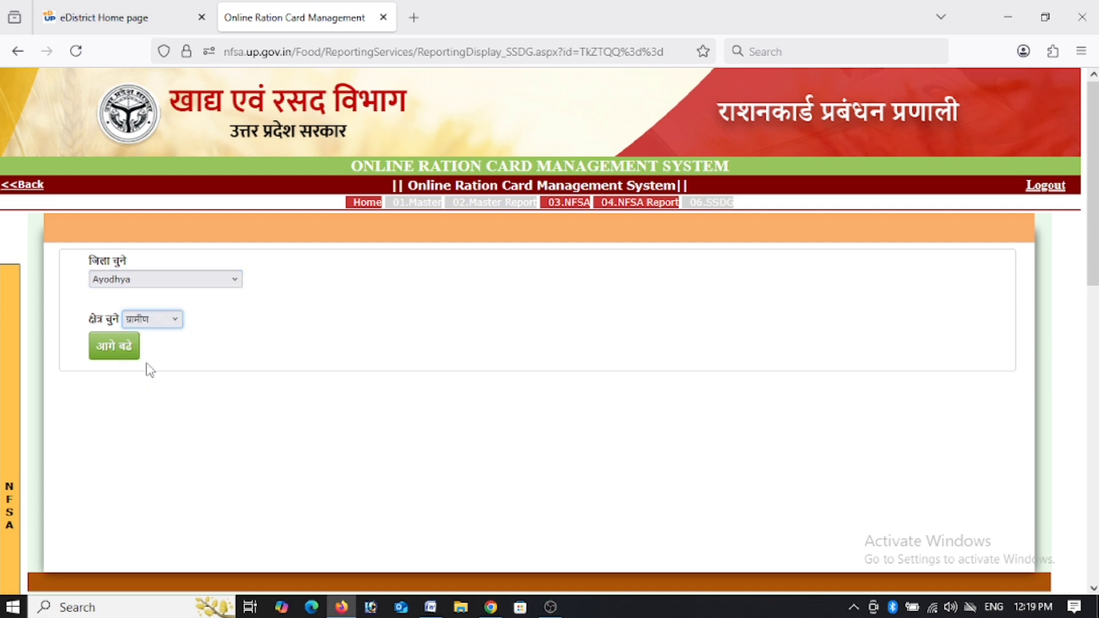
{"action": "key", "text": "Tab"}
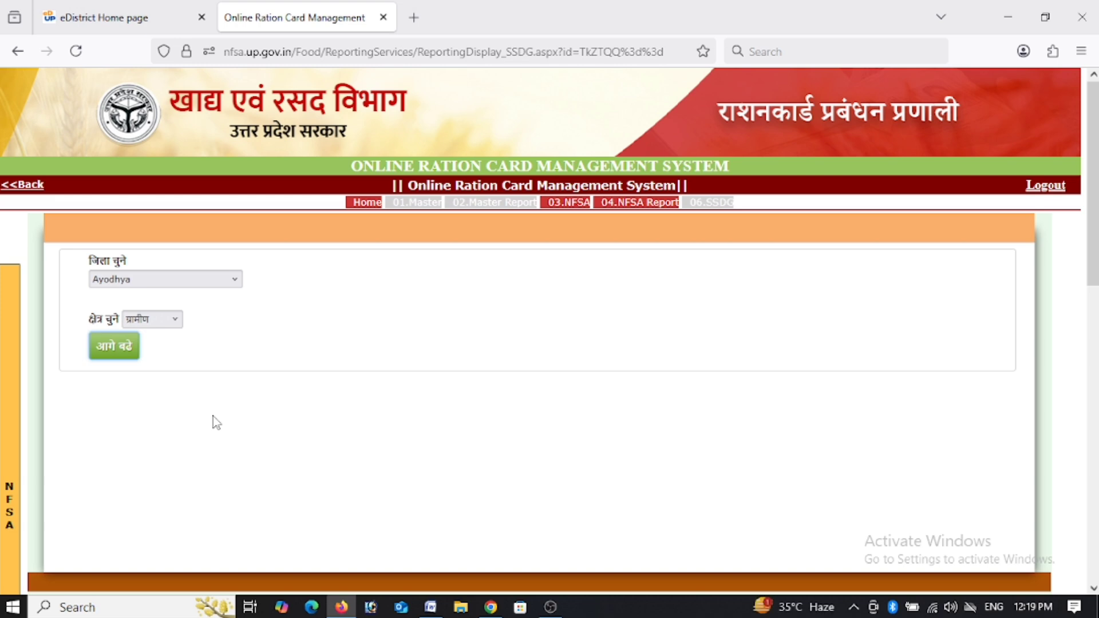
{"action": "key", "text": "Return"}
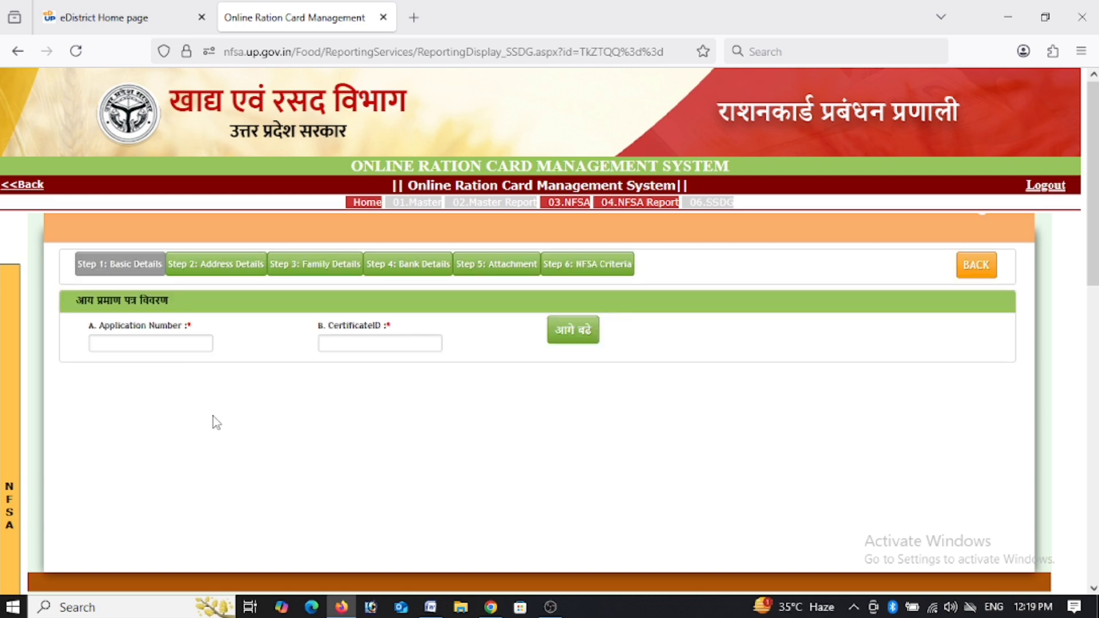
Enter the income certificate's application number and certificate ID.
{"action": "left_click", "coordinate": [169, 348]}
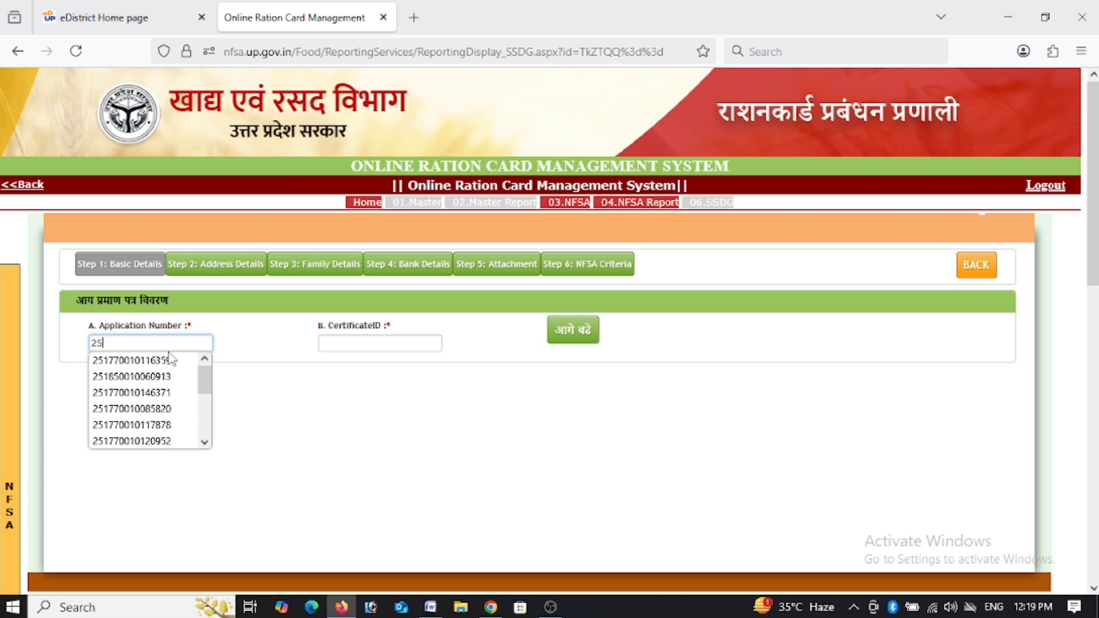
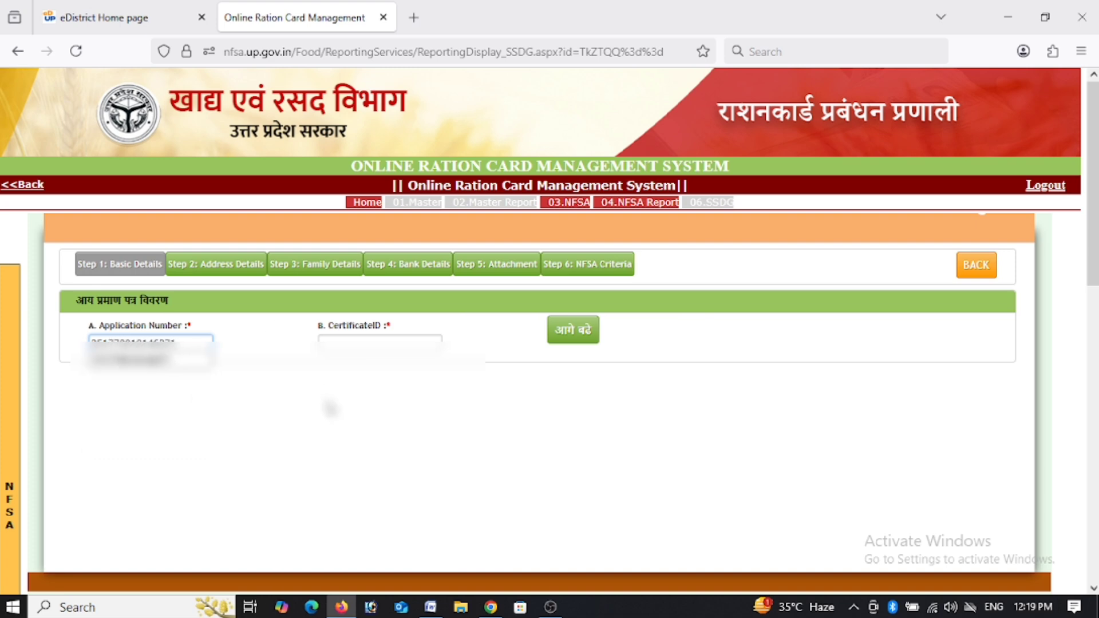
{"action": "left_click", "coordinate": [346, 346]}
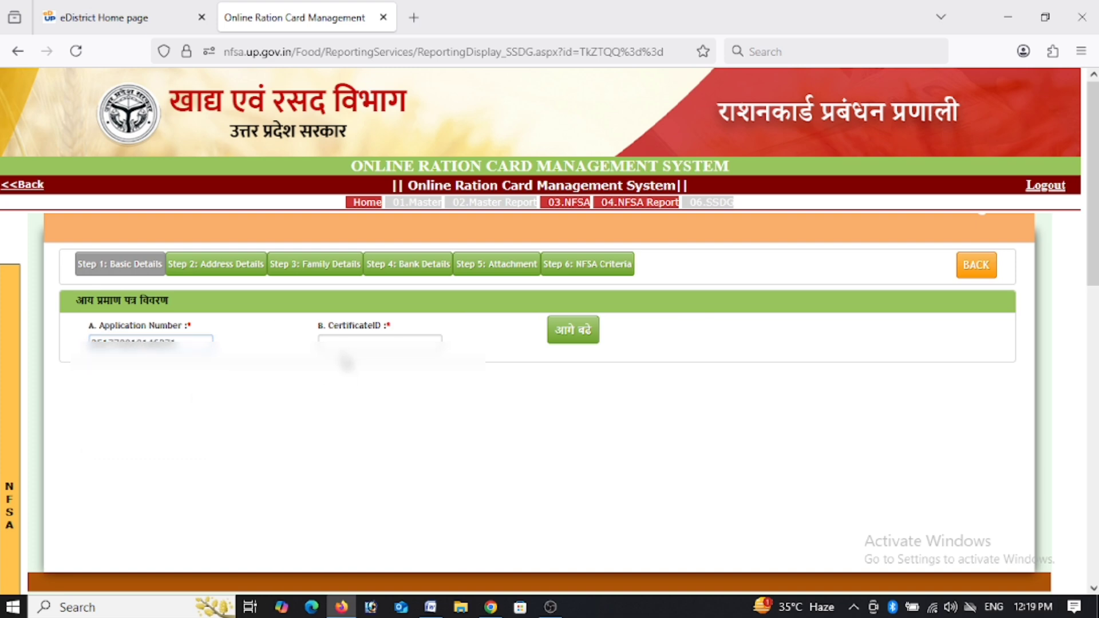
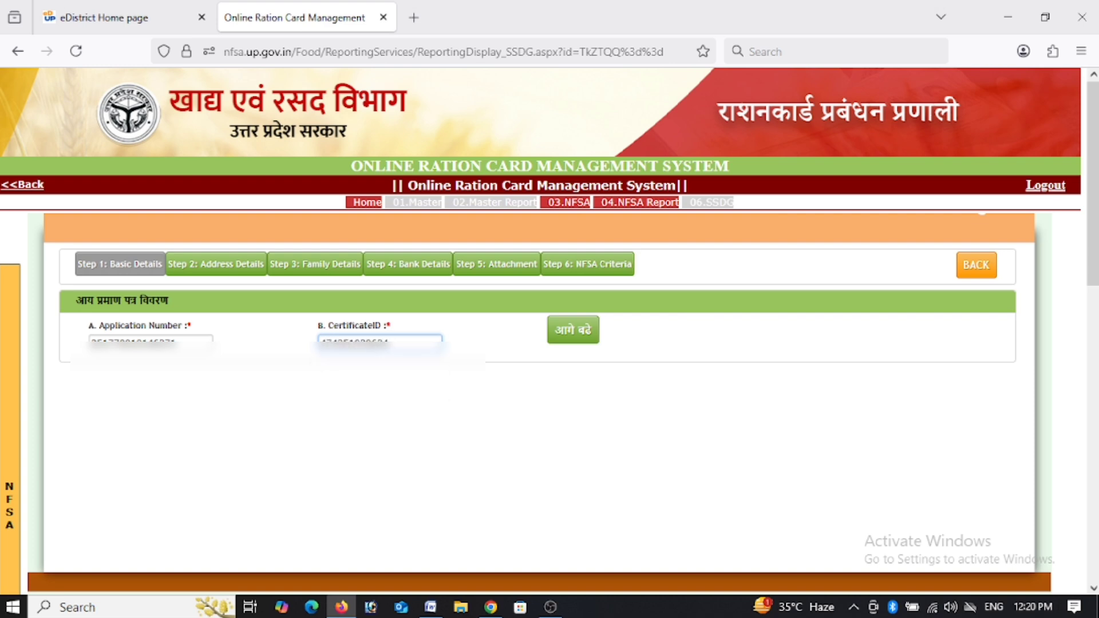
Load the certificate-prefilled form and set the development block to MASODHA.
{"action": "left_click", "coordinate": [572, 341]}
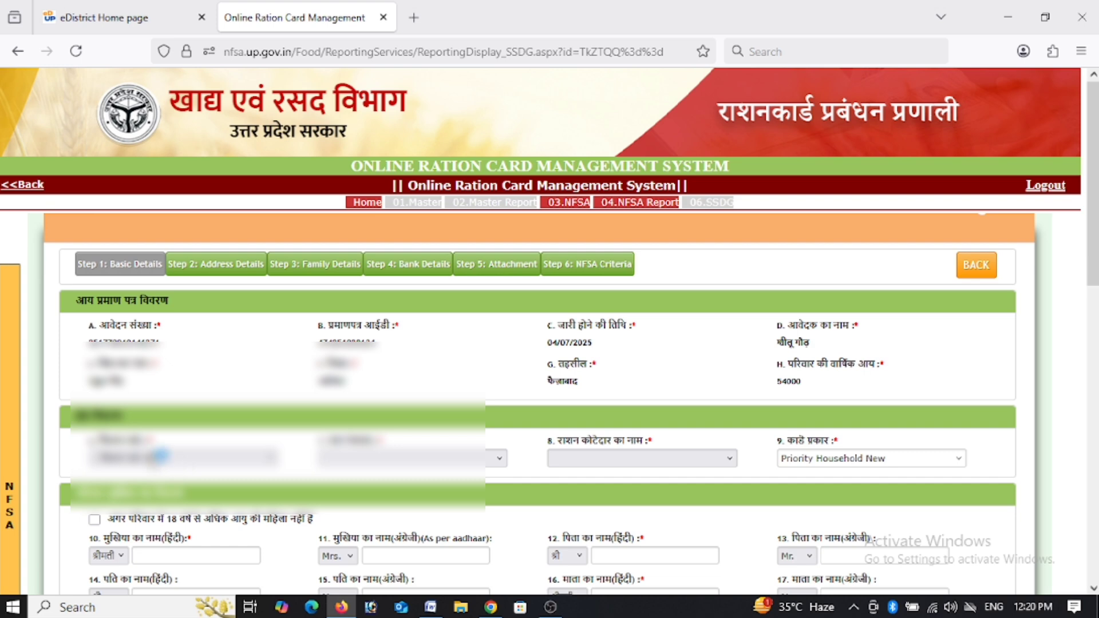
{"action": "left_click", "coordinate": [158, 455]}
{"action": "left_click", "coordinate": [158, 326]}
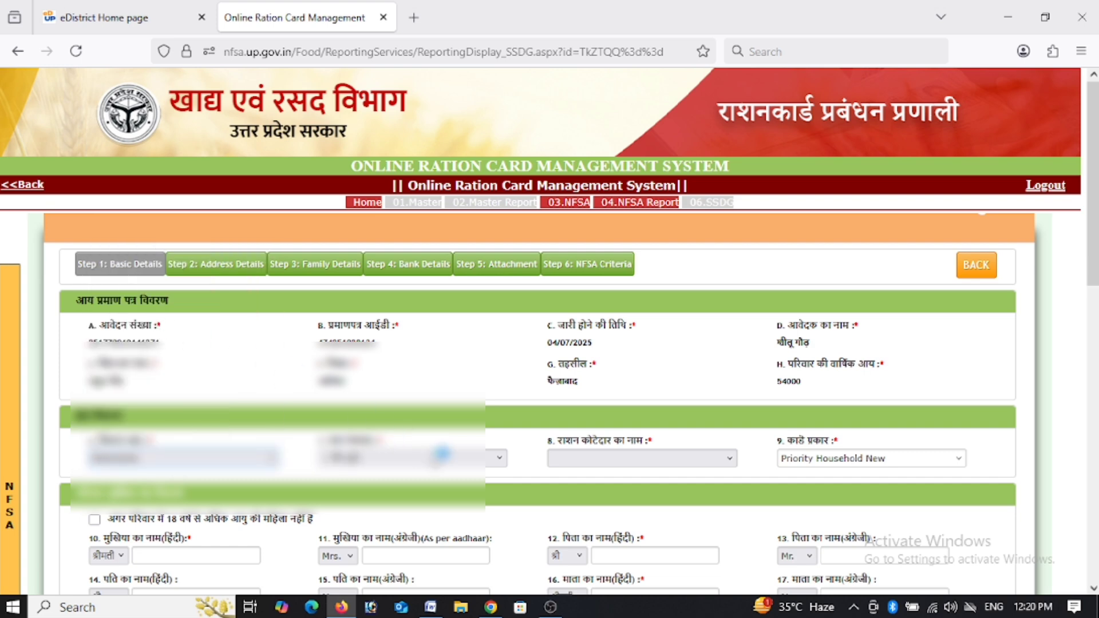
Select the household's village and its ration dealer.
{"action": "left_click", "coordinate": [437, 458]}
{"action": "scroll", "coordinate": [430, 325], "scroll_direction": "down", "scroll_amount": 5}
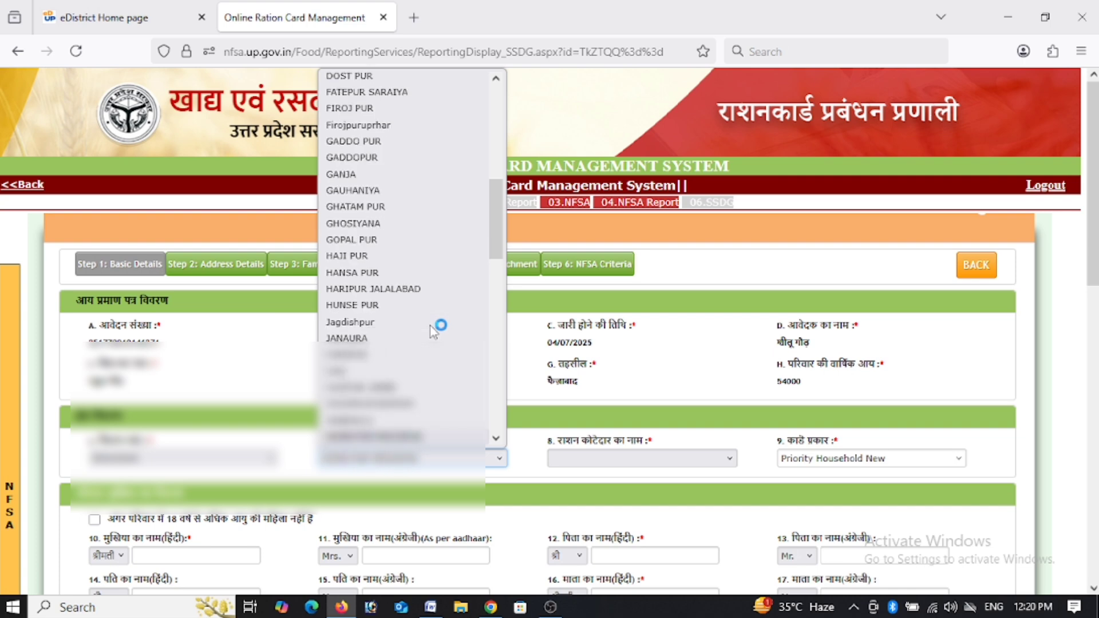
{"action": "left_click", "coordinate": [430, 325]}
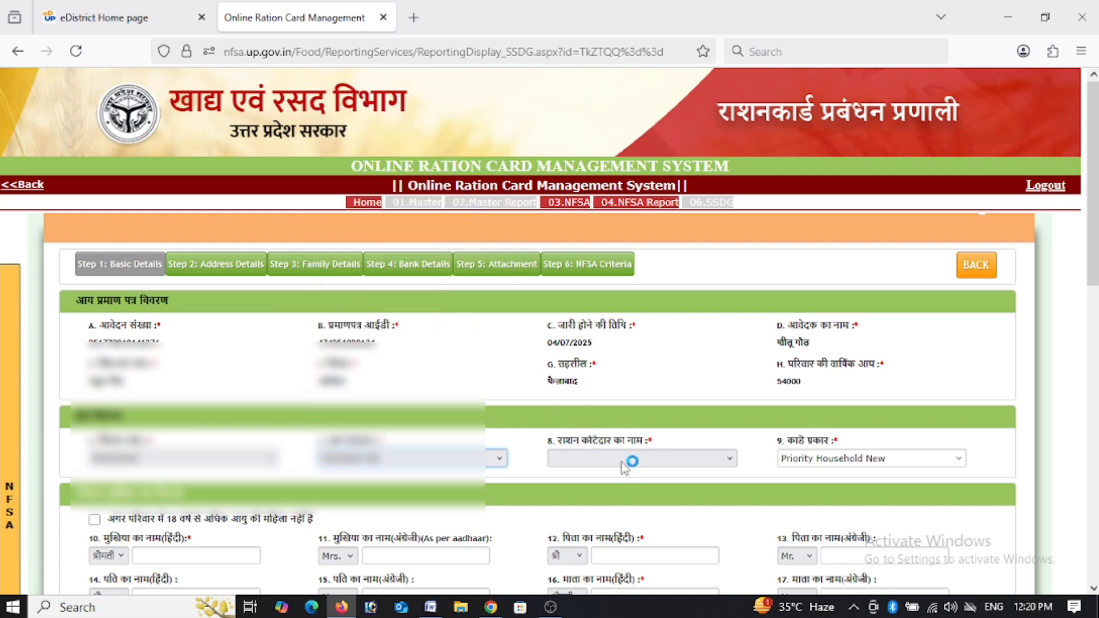
{"action": "left_click_drag", "start_coordinate": [1094, 252], "coordinate": [1094, 340]}
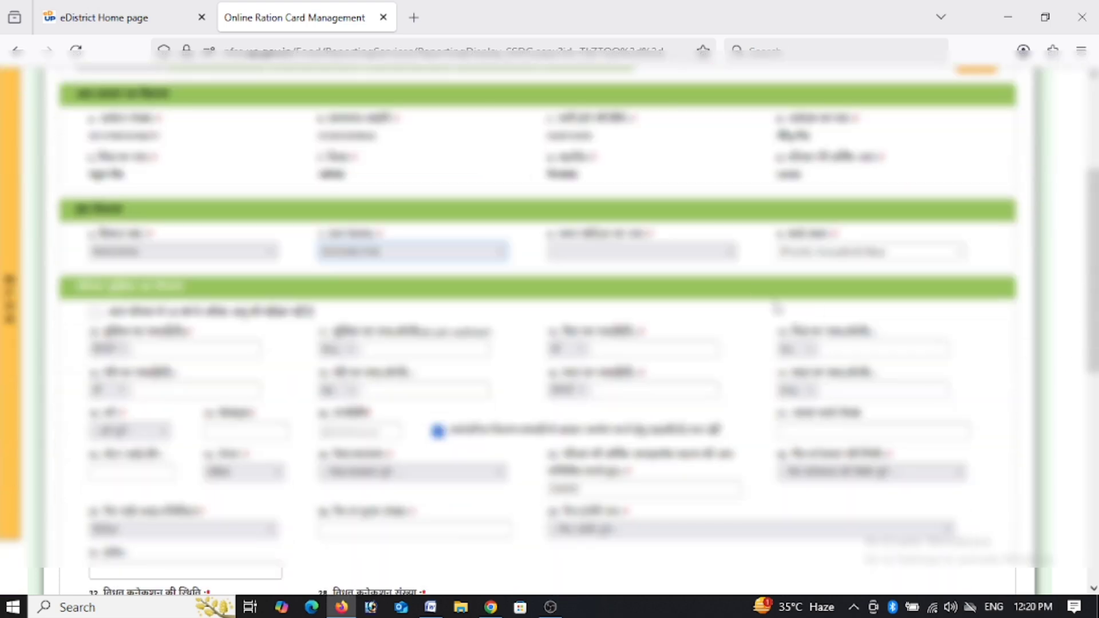
{"action": "left_click_drag", "start_coordinate": [1094, 252], "coordinate": [1093, 391]}
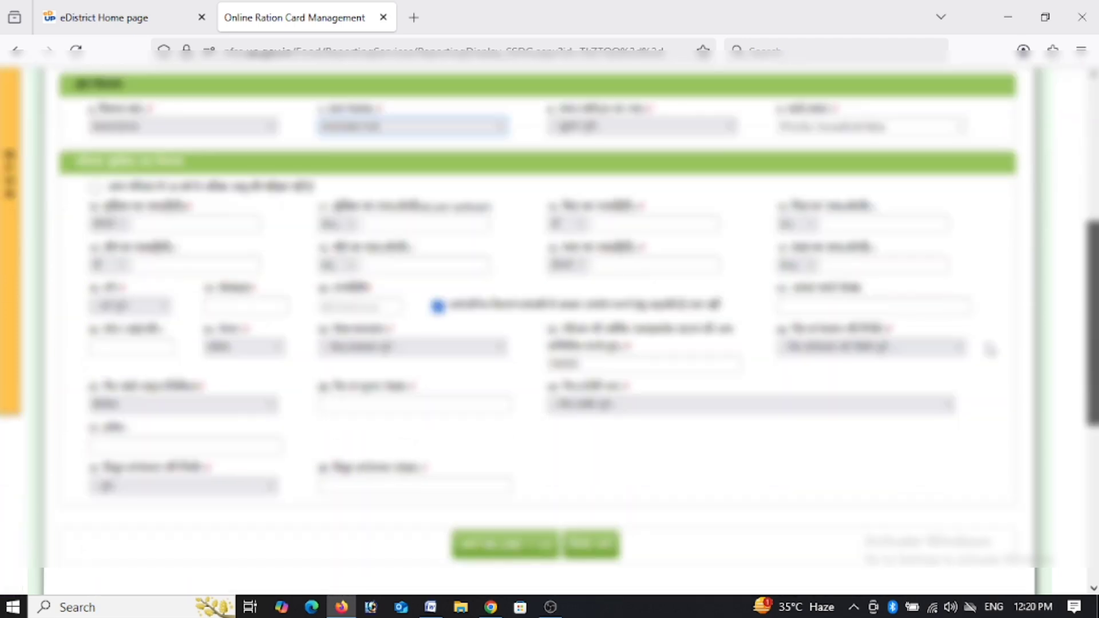
{"action": "left_click", "coordinate": [613, 135]}
{"action": "left_click", "coordinate": [612, 167]}
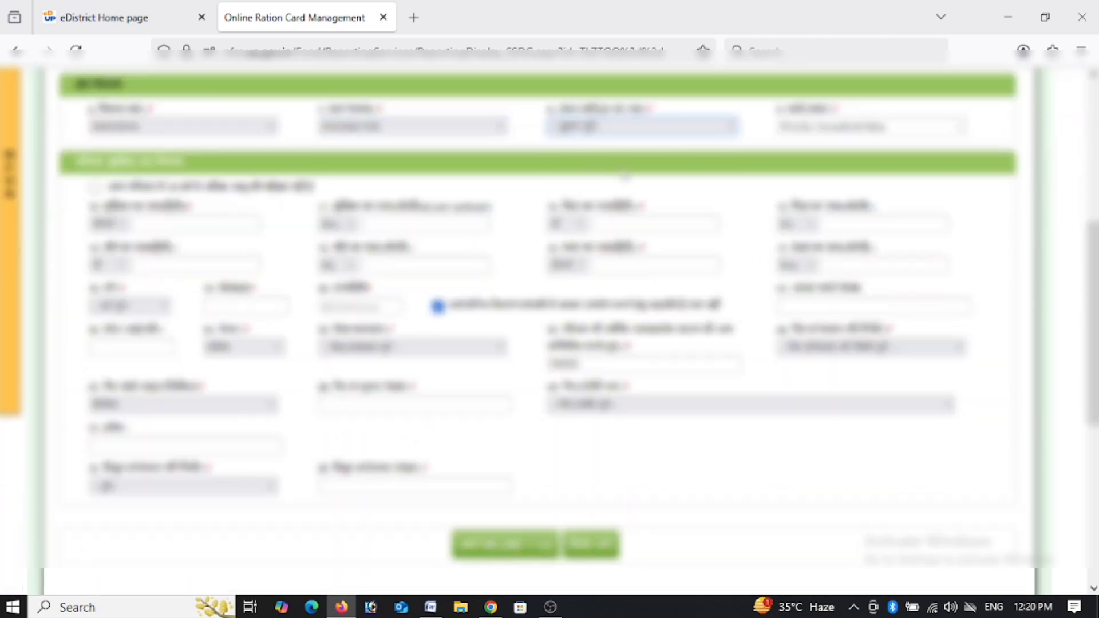
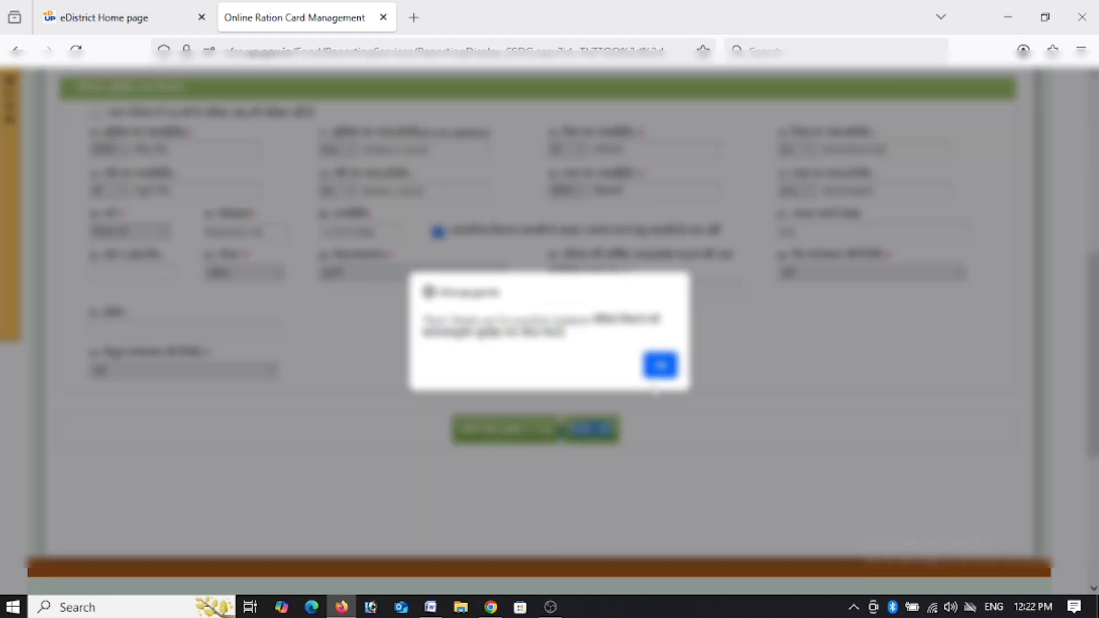
{"action": "left_click", "coordinate": [659, 369]}
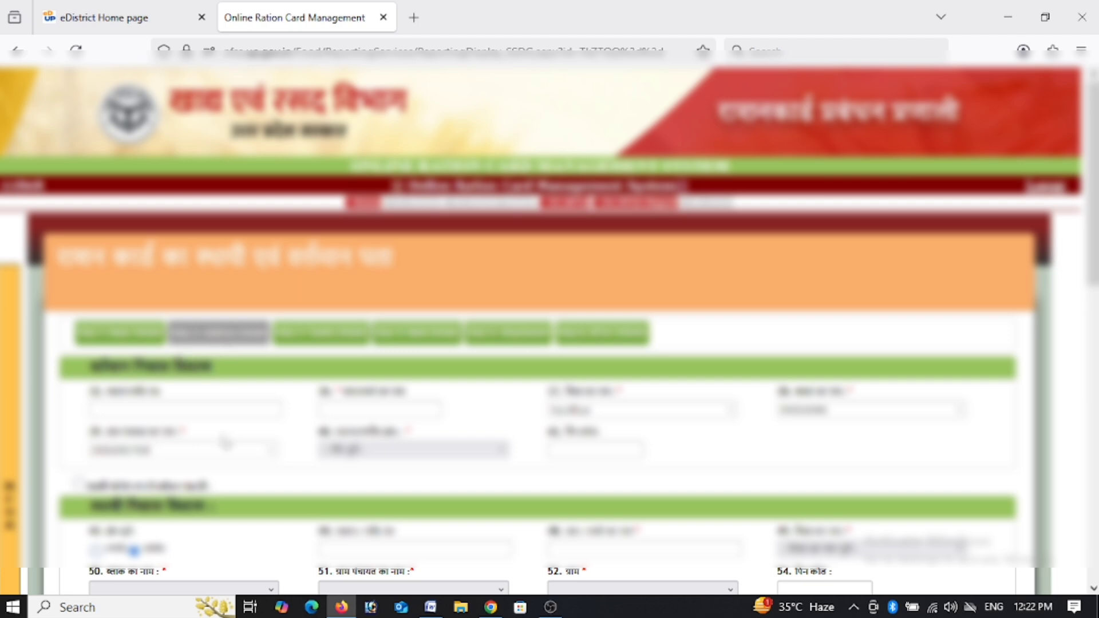
{"action": "left_click", "coordinate": [216, 411]}
{"action": "type", "text": "17"}
{"action": "left_click", "coordinate": [375, 414]}
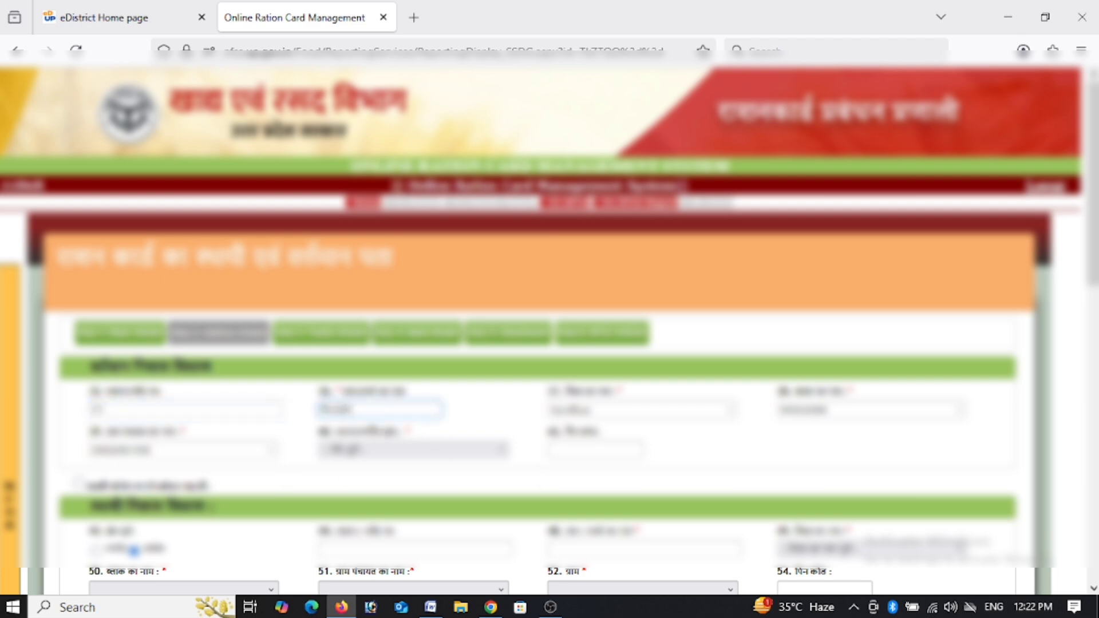
{"action": "left_click", "coordinate": [346, 453]}
{"action": "left_click", "coordinate": [381, 487]}
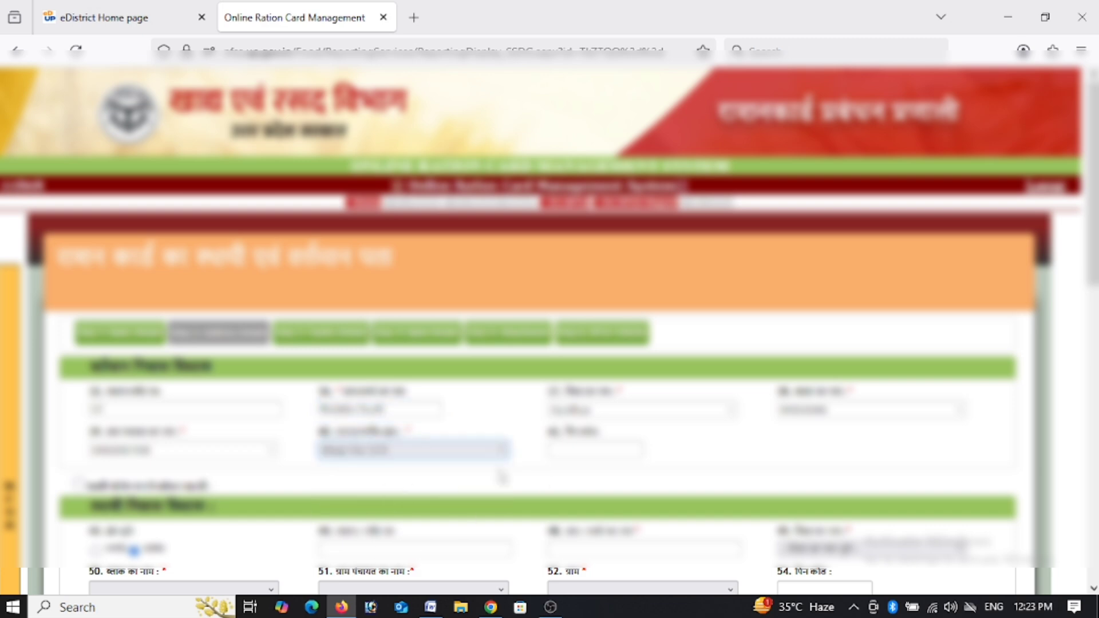
Fill in the pin code from the suggestion list and mark the permanent address as same.
{"action": "left_click", "coordinate": [573, 452]}
{"action": "key", "text": "shift+Tab"}
{"action": "left_click", "coordinate": [574, 453]}
{"action": "type", "text": "2241"}
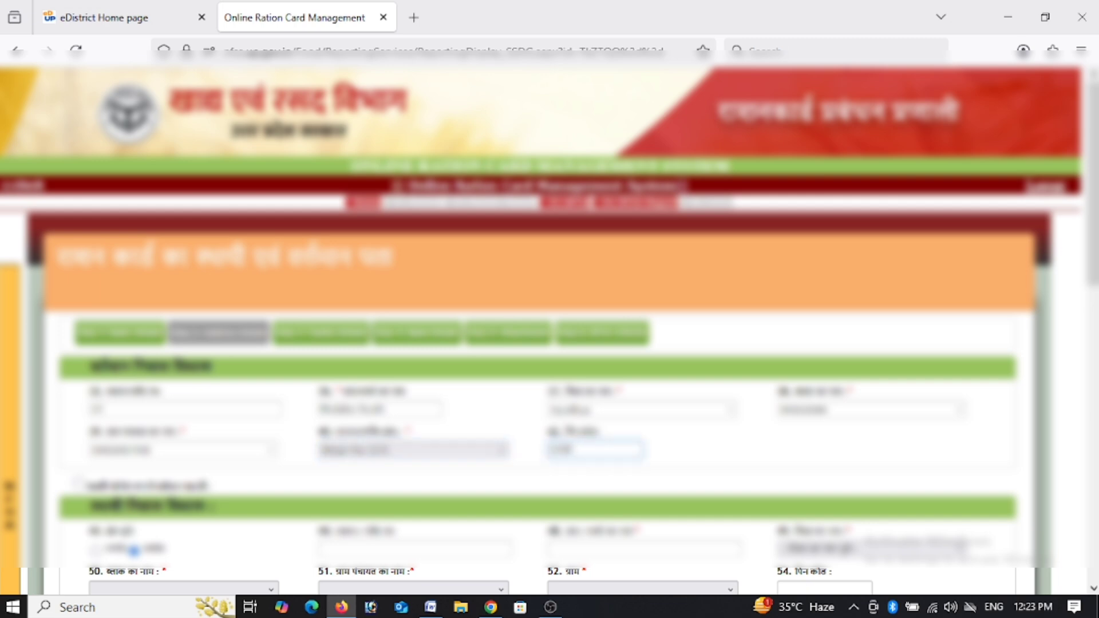
{"action": "type", "text": "01"}
{"action": "key", "text": "BackSpace"}
{"action": "key", "text": "BackSpace"}
{"action": "key", "text": "BackSpace"}
{"action": "key", "text": "BackSpace"}
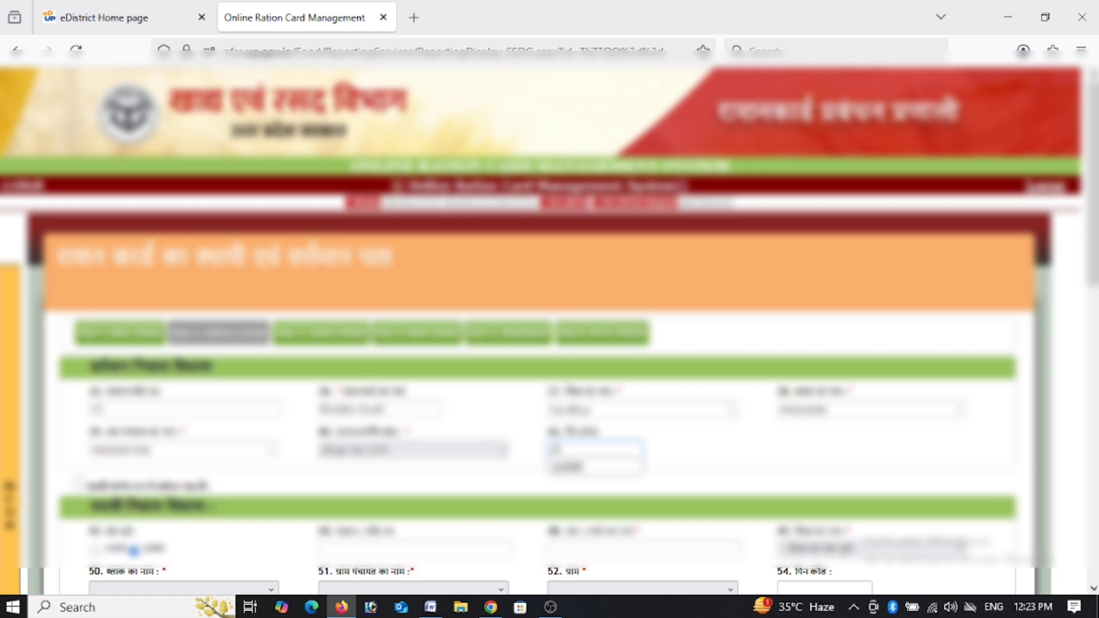
{"action": "type", "text": "40"}
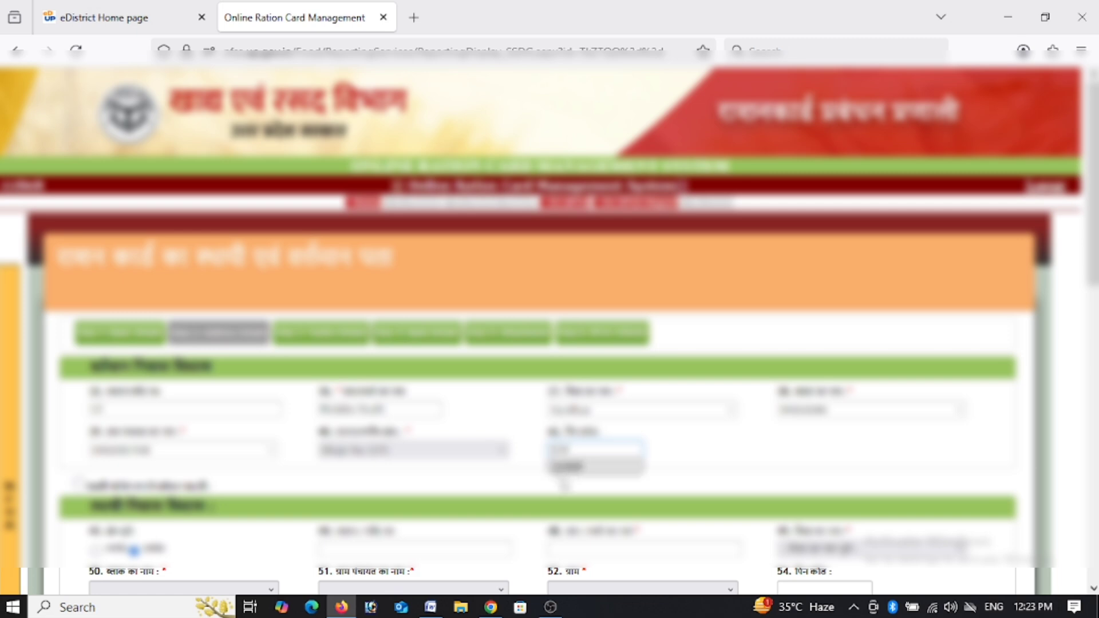
{"action": "key", "text": "Down"}
{"action": "key", "text": "Return"}
{"action": "left_click", "coordinate": [79, 486]}
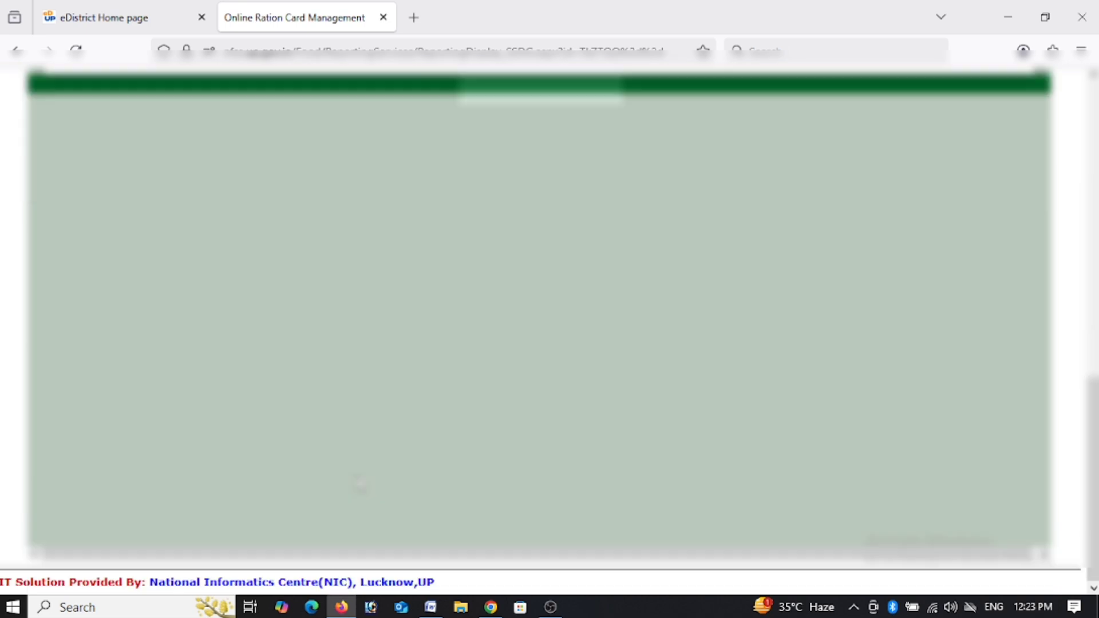
Save the address details and open the relation list for a new family member.
{"action": "scroll", "coordinate": [360, 484], "scroll_direction": "down", "scroll_amount": 10}
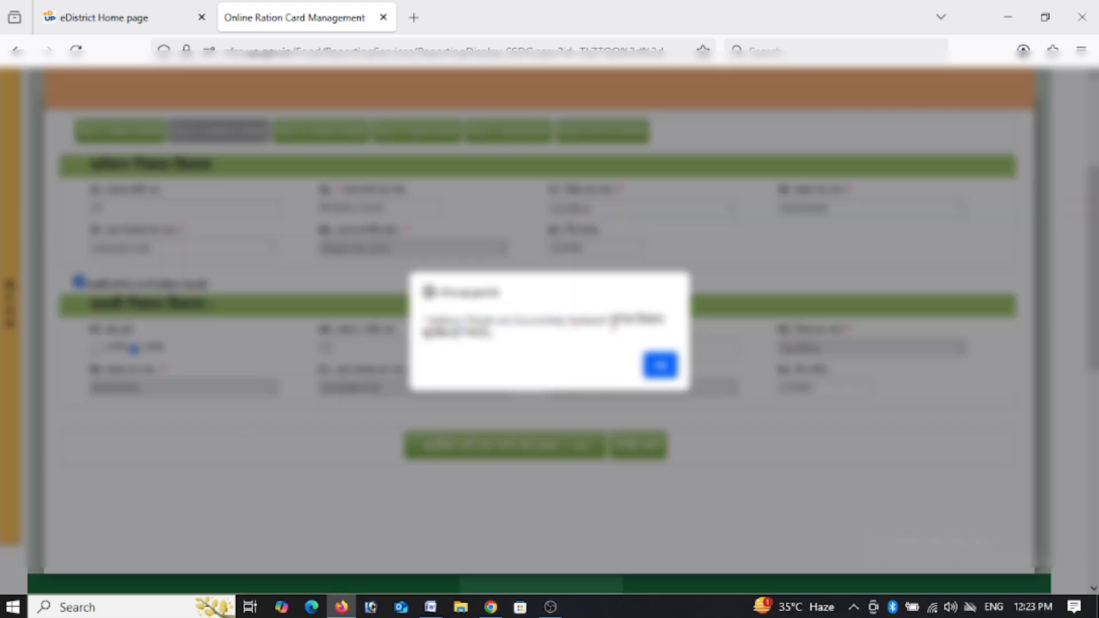
{"action": "left_click", "coordinate": [659, 366]}
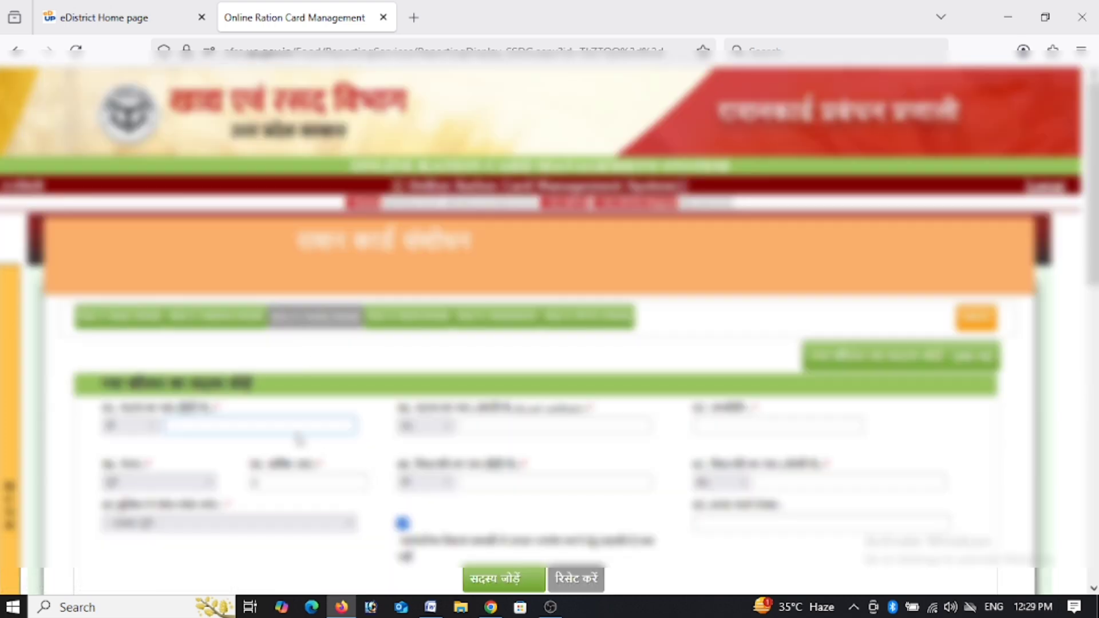
{"action": "left_click", "coordinate": [298, 425]}
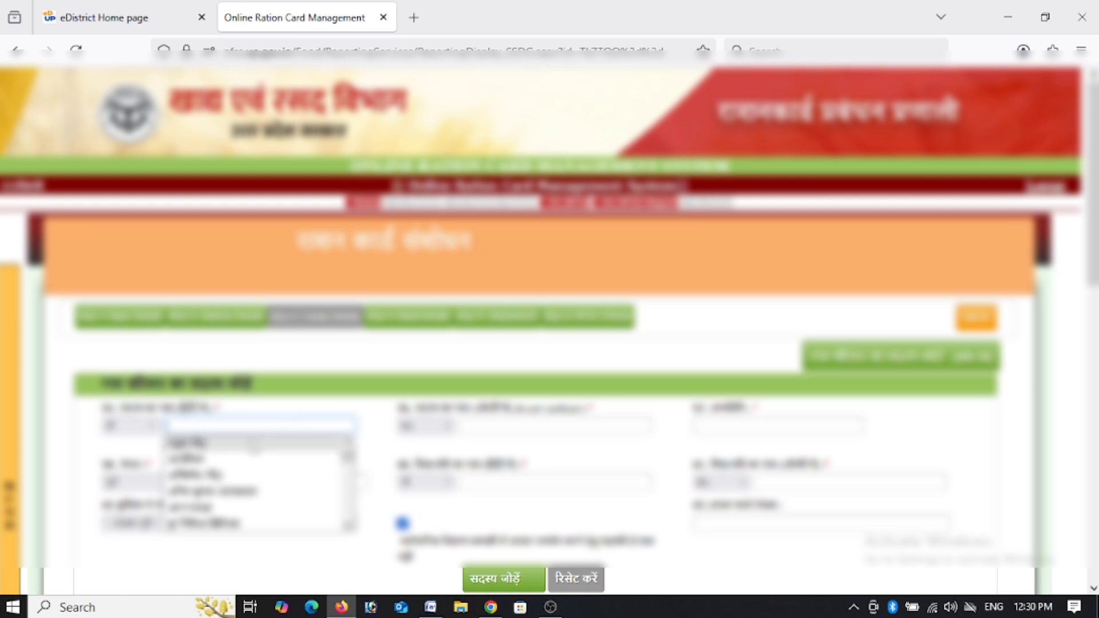
{"action": "left_click", "coordinate": [237, 446]}
{"action": "left_click", "coordinate": [515, 426]}
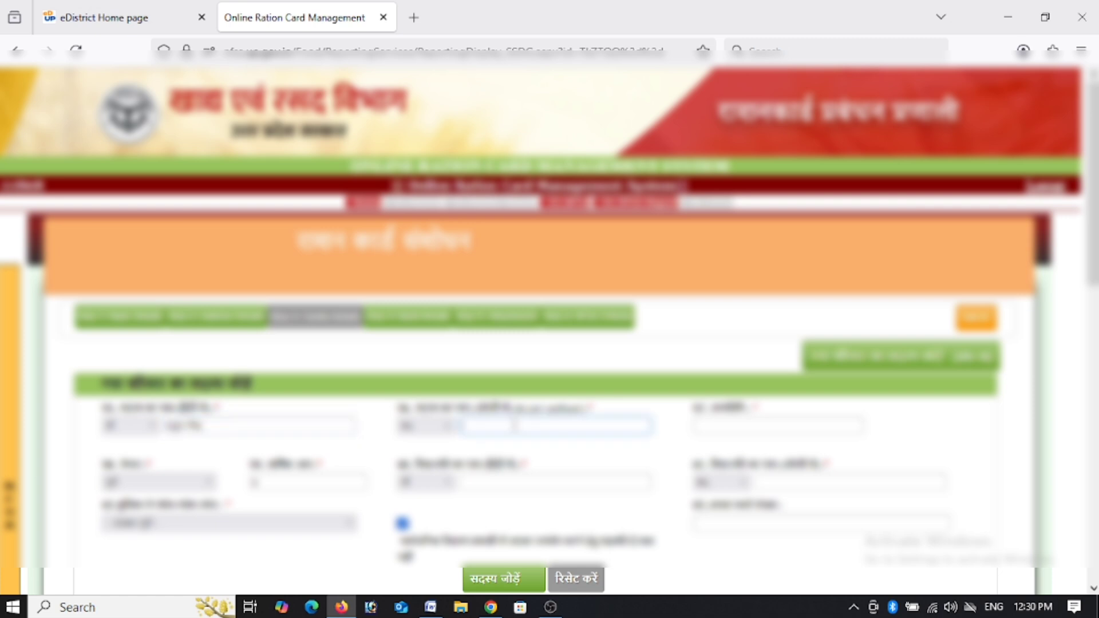
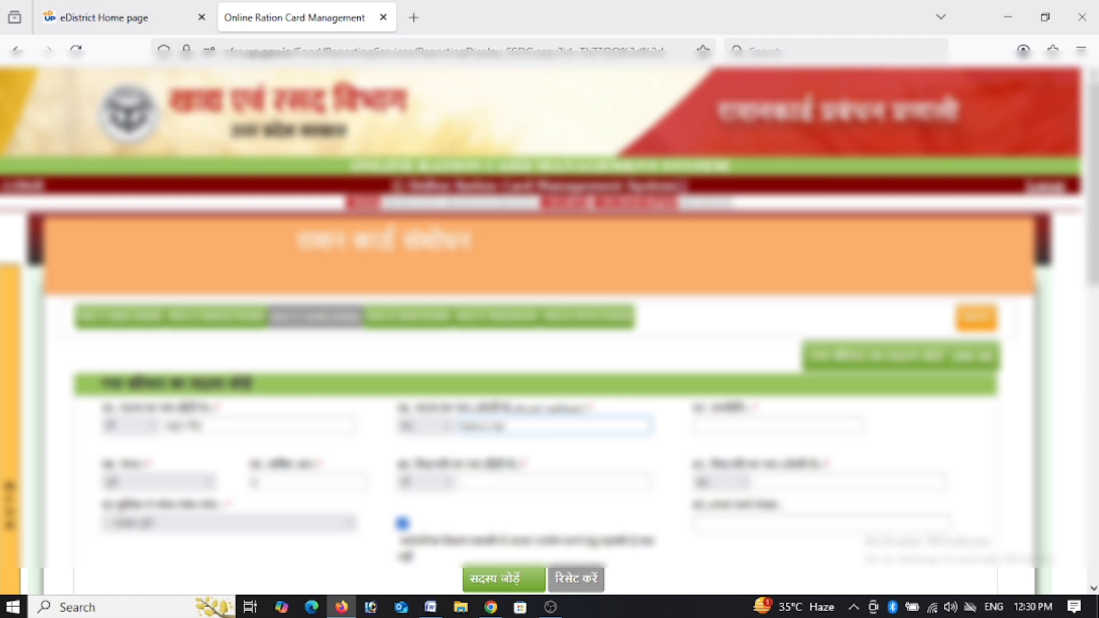
{"action": "left_click", "coordinate": [797, 426]}
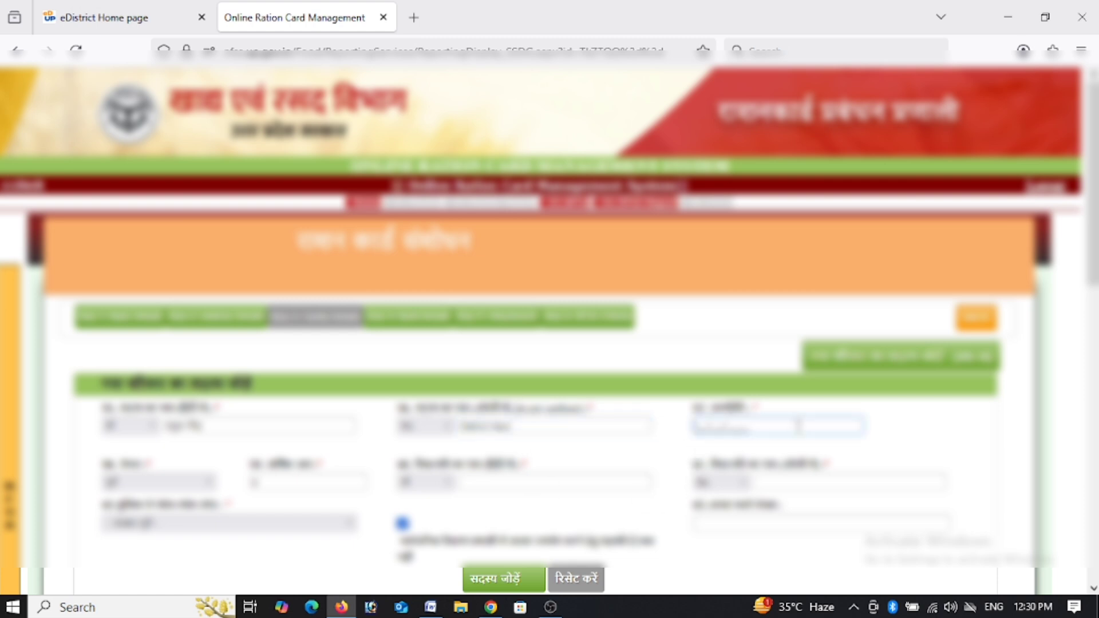
{"action": "type", "text": "01012000"}
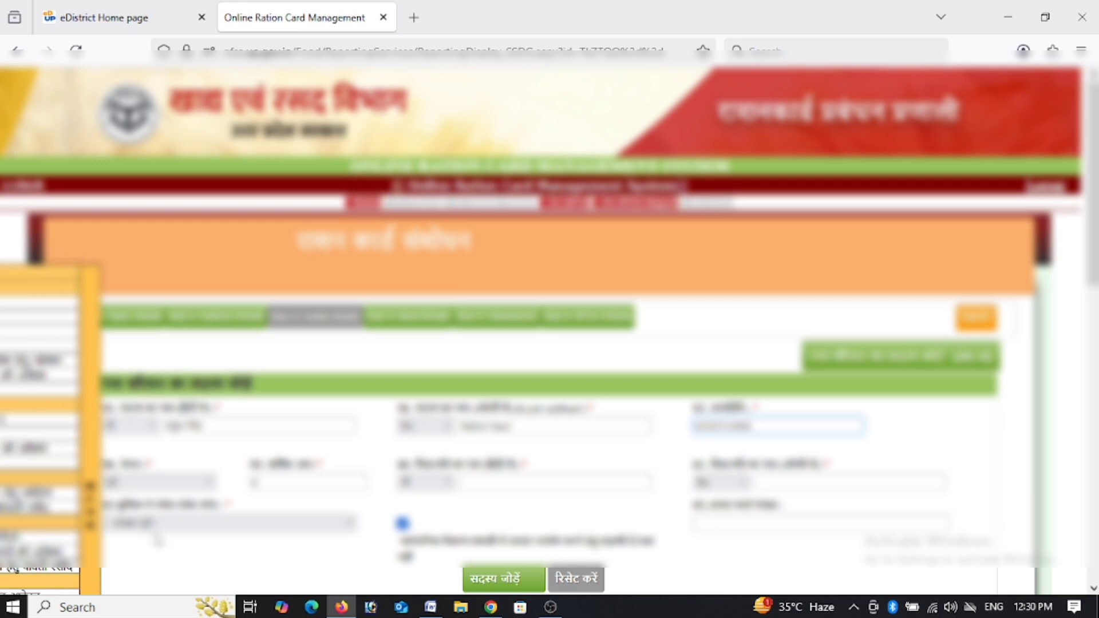
Choose the member's gender and fill the Hindi name fields using autocomplete suggestions.
{"action": "left_click", "coordinate": [158, 482]}
{"action": "left_click", "coordinate": [148, 521]}
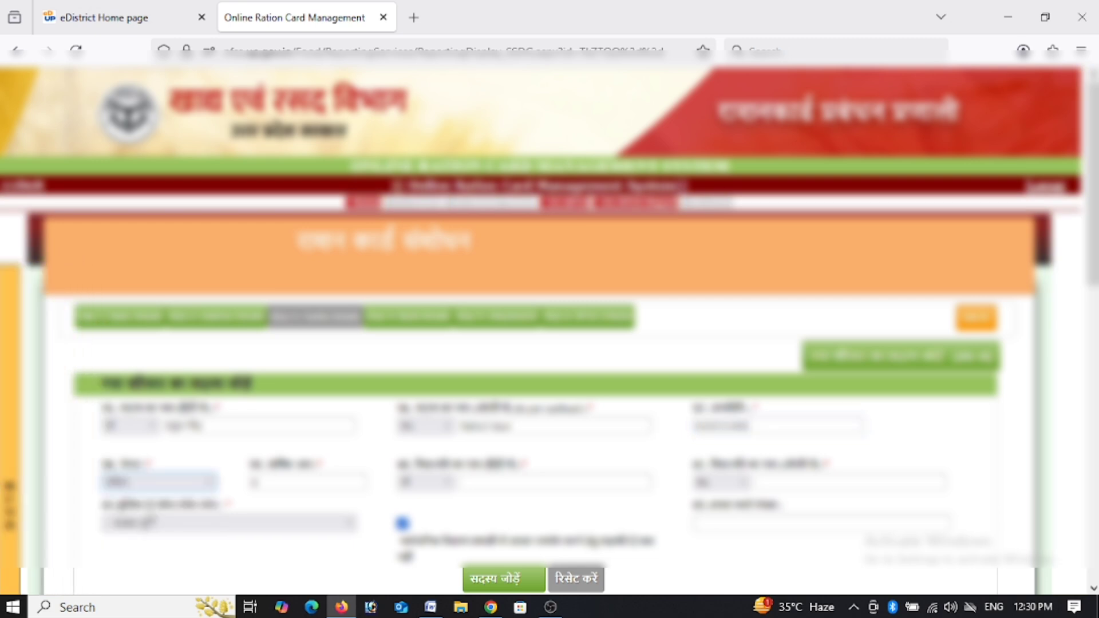
{"action": "left_click", "coordinate": [146, 483]}
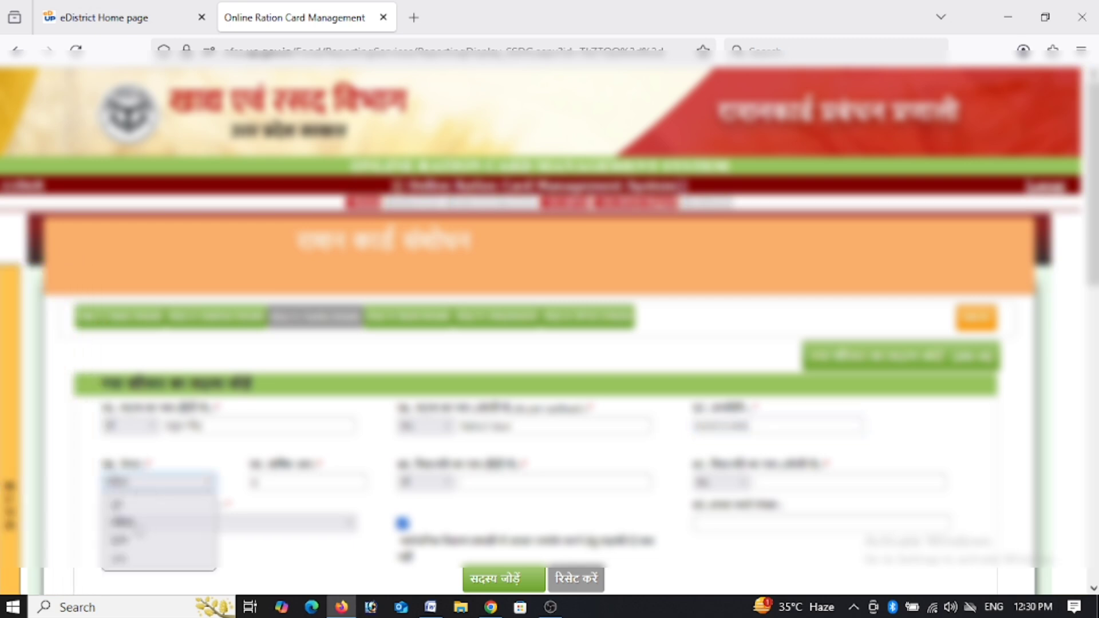
{"action": "left_click", "coordinate": [134, 541]}
{"action": "left_click", "coordinate": [498, 486]}
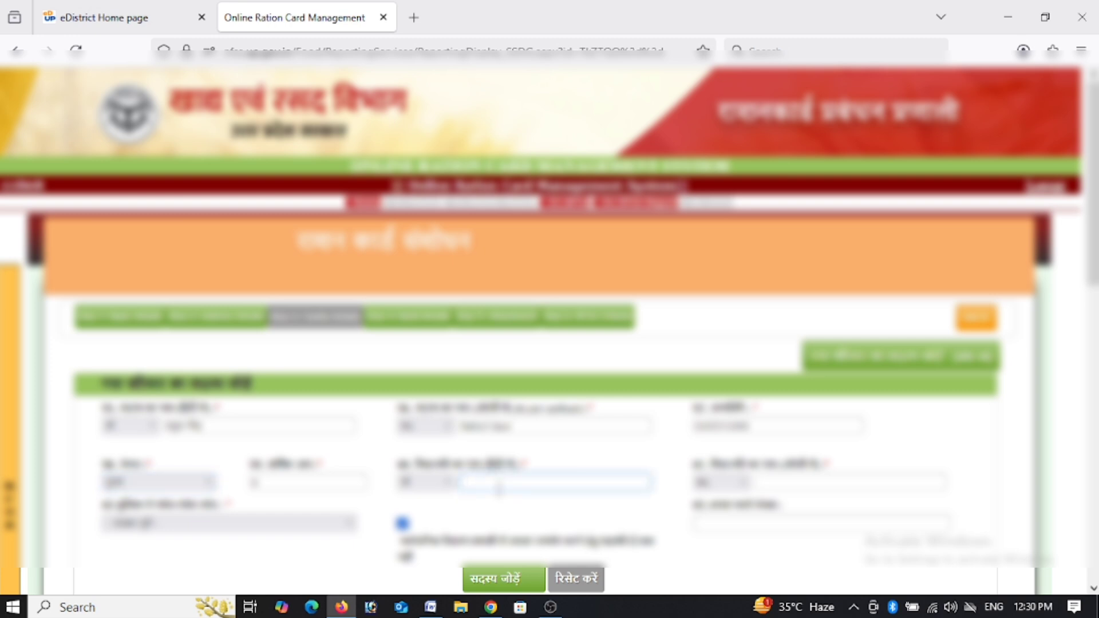
{"action": "left_click", "coordinate": [498, 499]}
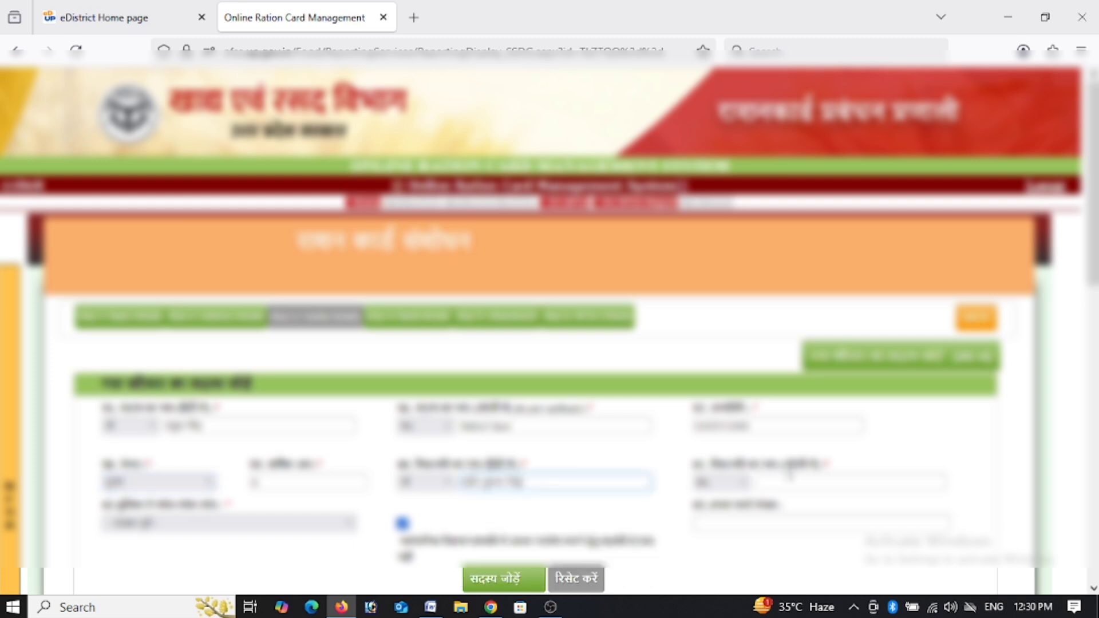
{"action": "key", "text": "BackSpace"}
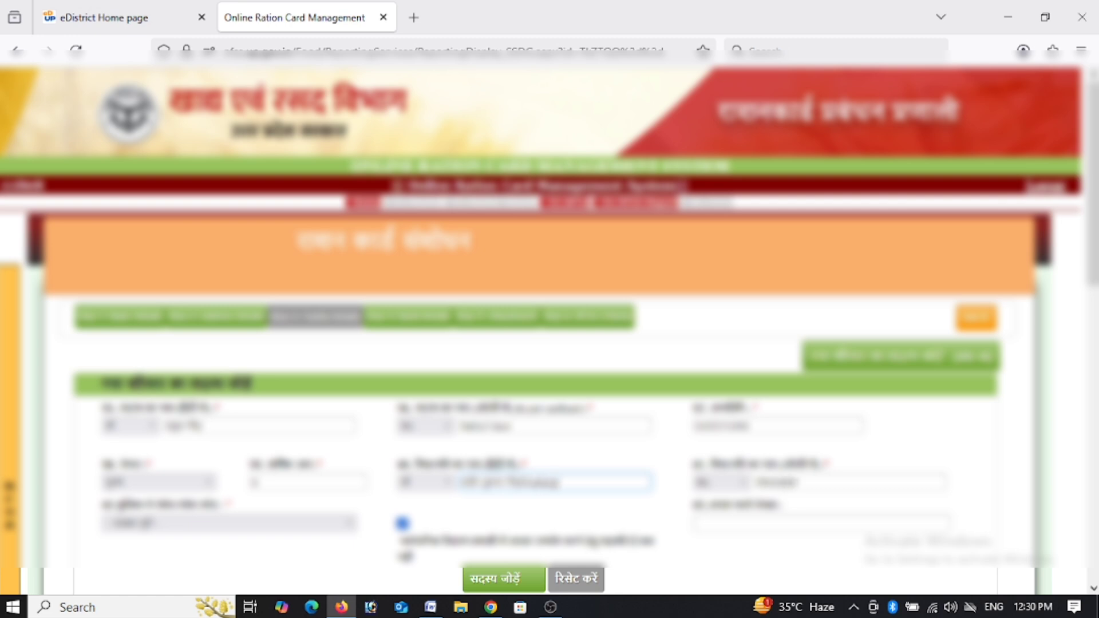
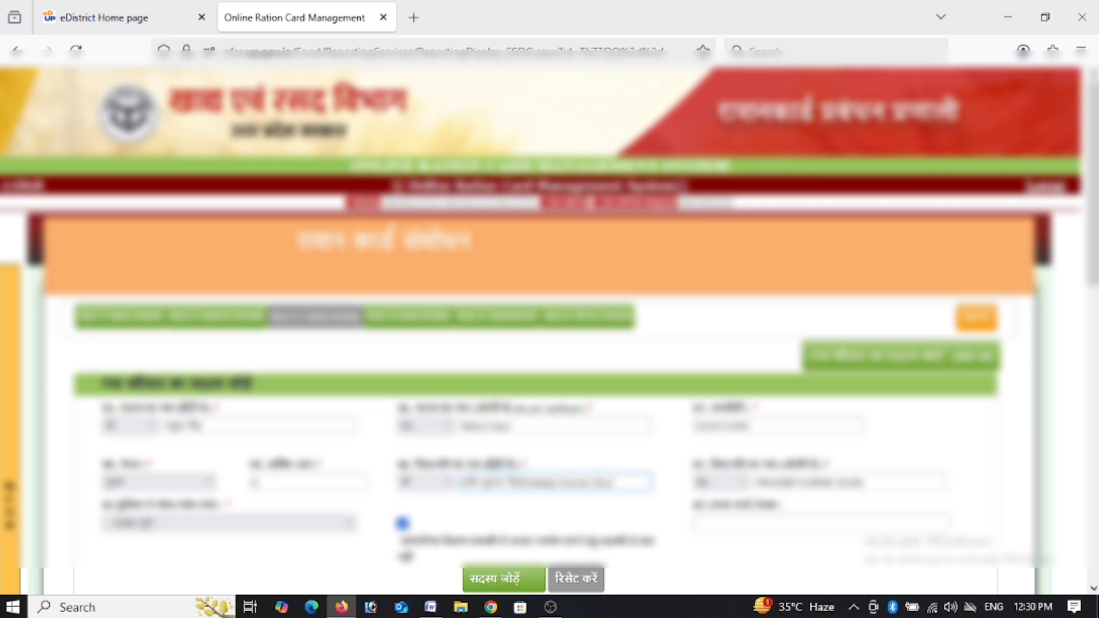
Complete the Hindi name, pick an option in the lower-left field, and remove extra middle-name text.
{"action": "left_click", "coordinate": [207, 544]}
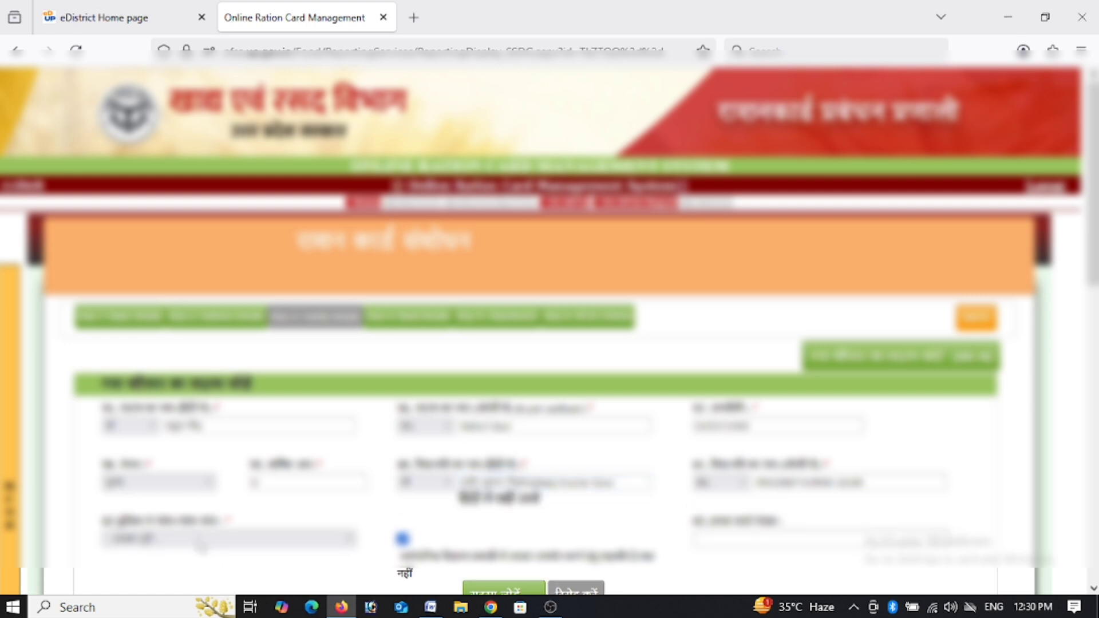
{"action": "left_click", "coordinate": [201, 541]}
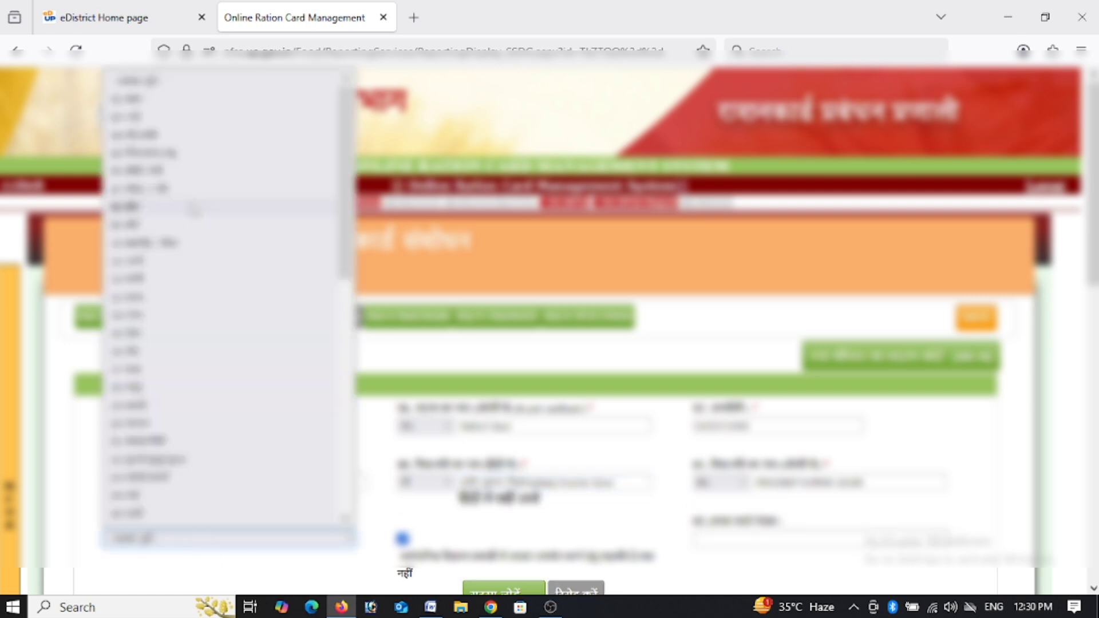
{"action": "left_click", "coordinate": [179, 193]}
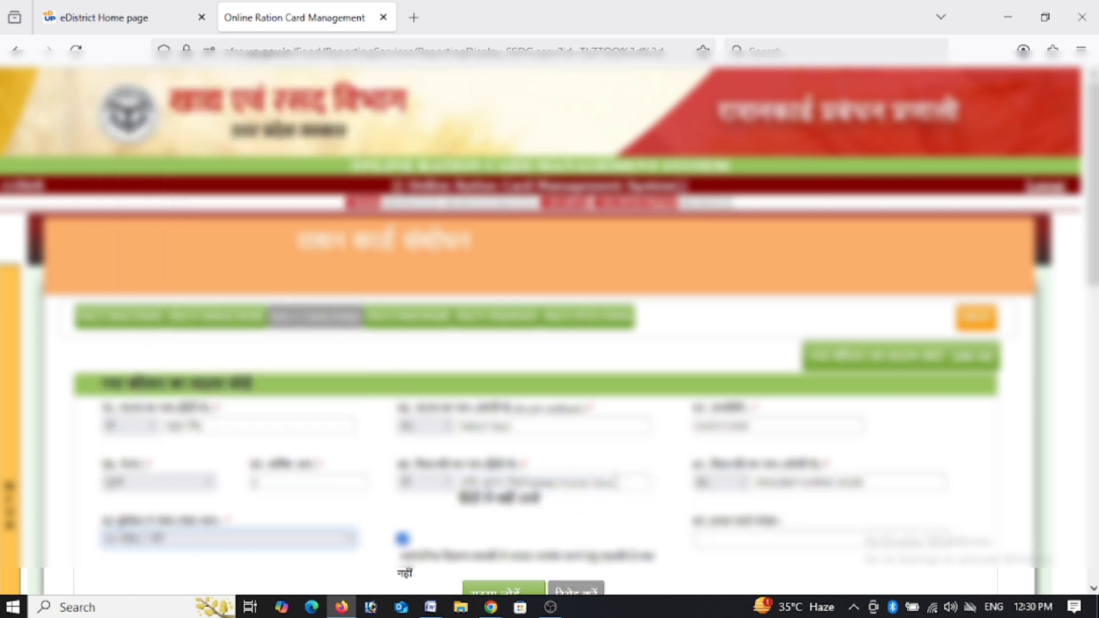
{"action": "double_click", "coordinate": [566, 486]}
{"action": "left_click_drag", "start_coordinate": [546, 494], "coordinate": [517, 489]}
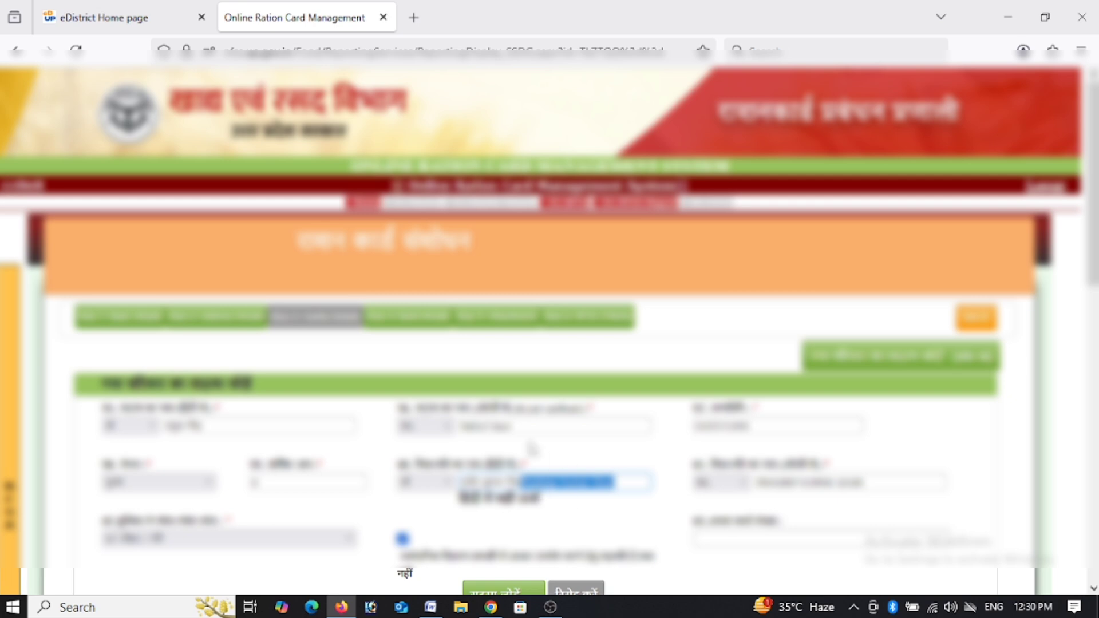
{"action": "key", "text": "BackSpace"}
Trim the right name field, enter the member's identification number, and add the member.
{"action": "left_click", "coordinate": [879, 486]}
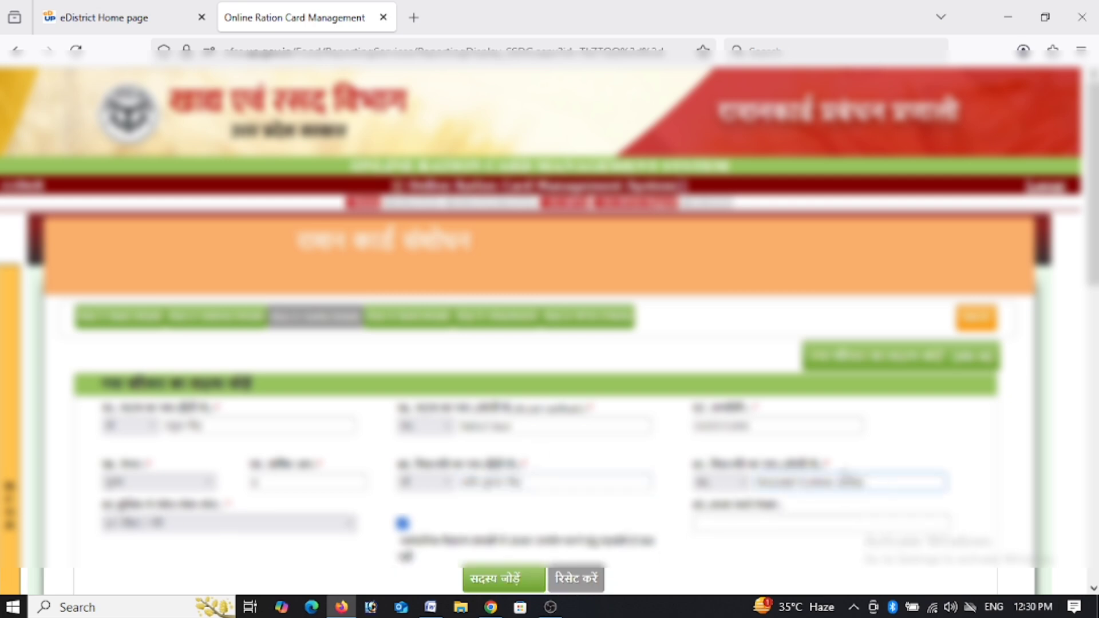
{"action": "key", "text": "BackSpace"}
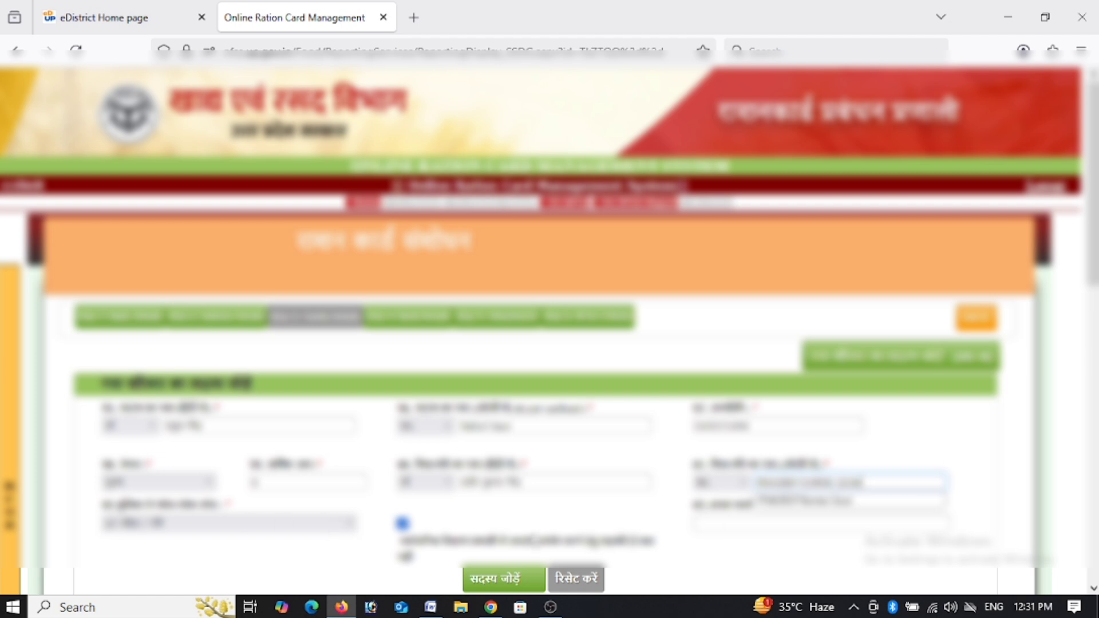
{"action": "left_click", "coordinate": [713, 518]}
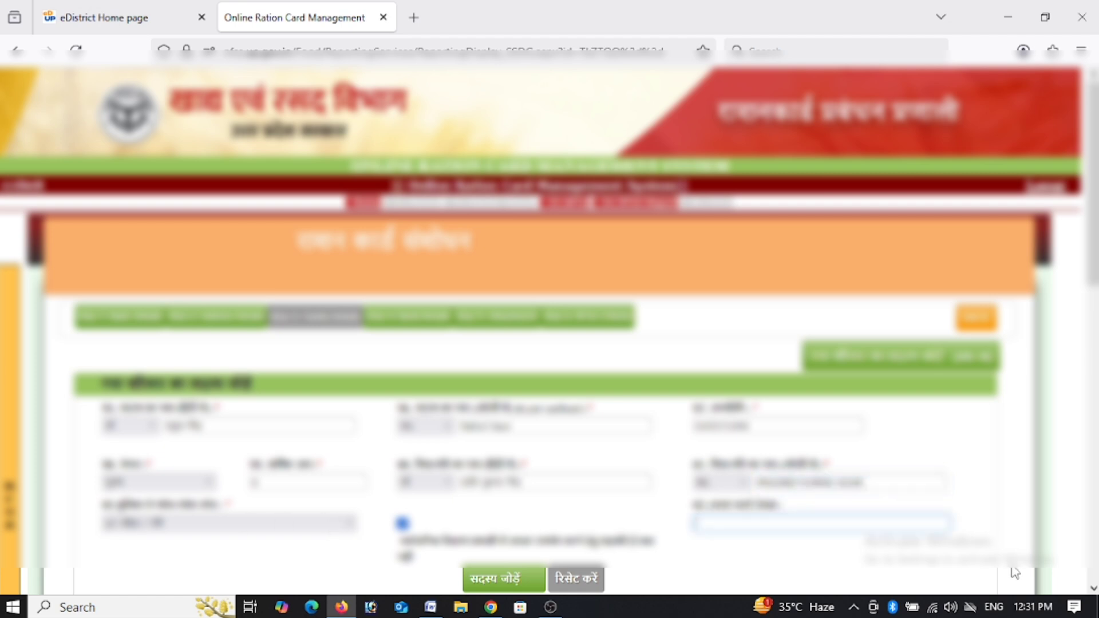
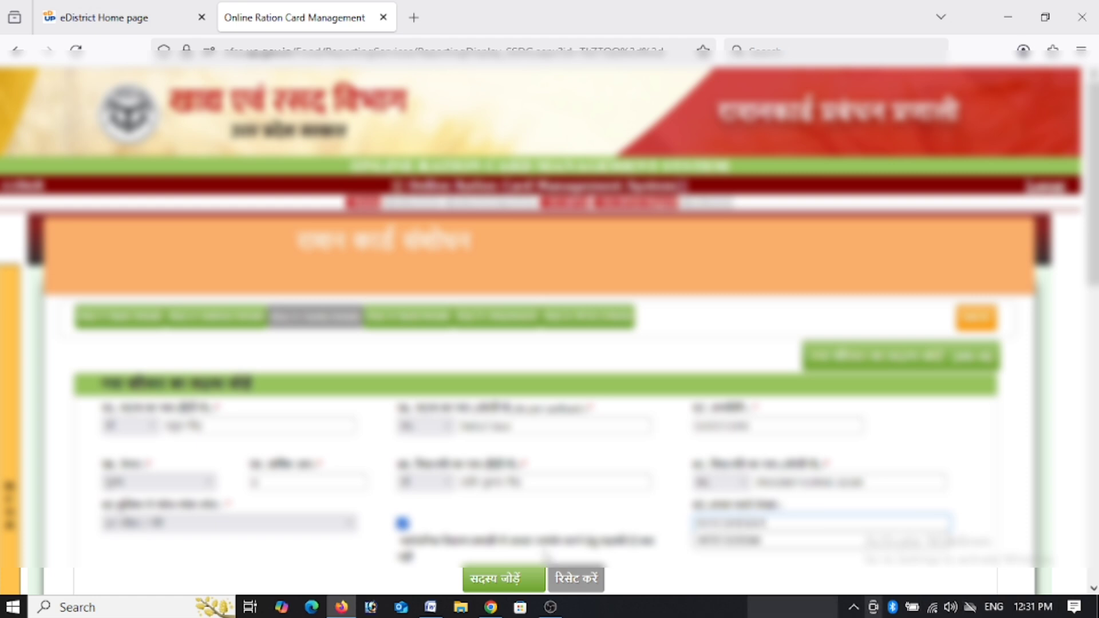
{"action": "left_click", "coordinate": [483, 577]}
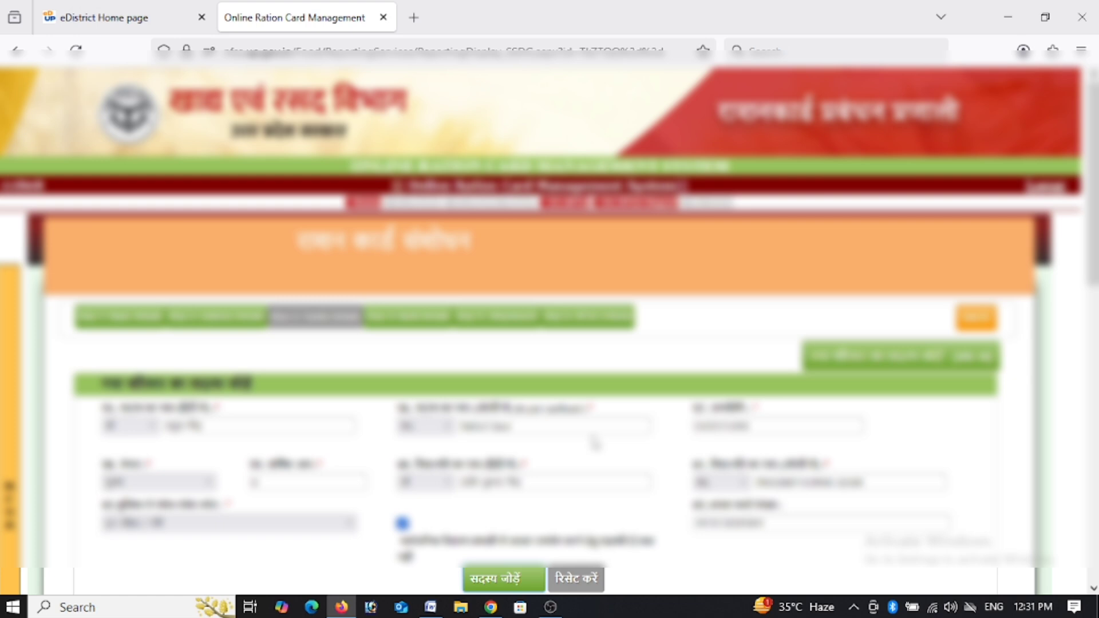
Confirm the addition, submit the third option above the members table, and save the list.
{"action": "left_click_drag", "start_coordinate": [1092, 252], "coordinate": [1092, 336]}
{"action": "left_click", "coordinate": [511, 379]}
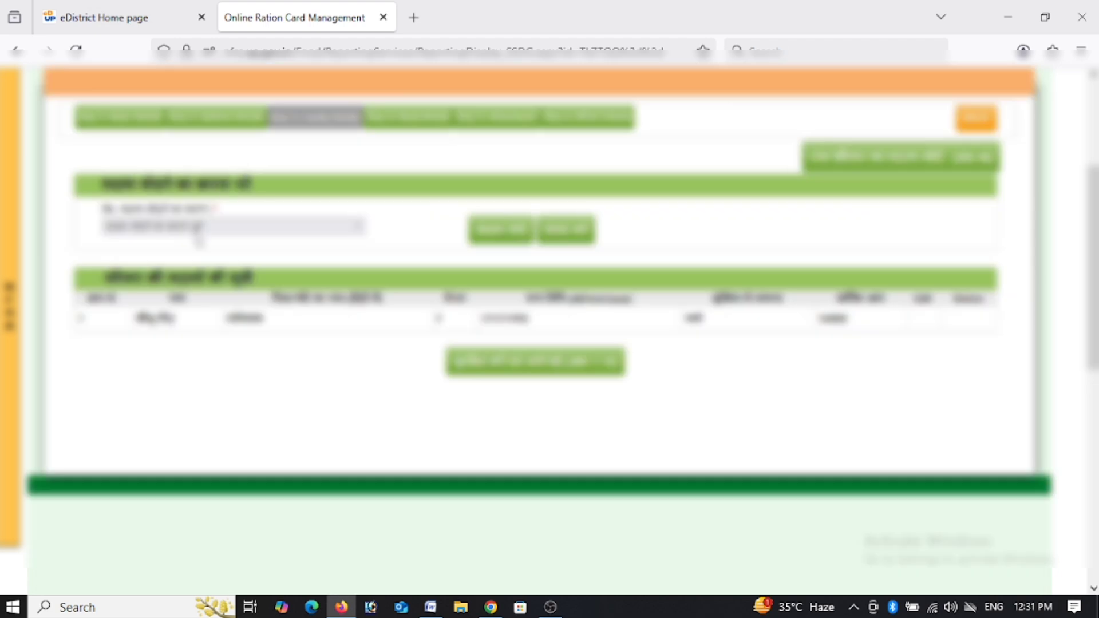
{"action": "left_click", "coordinate": [198, 229]}
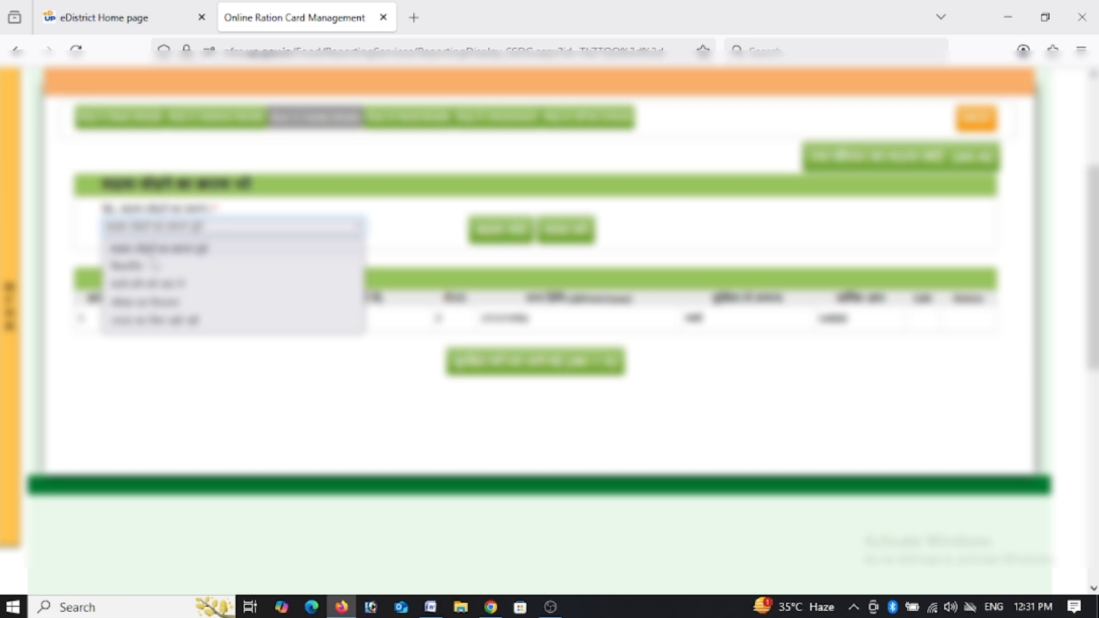
{"action": "left_click", "coordinate": [150, 285]}
{"action": "left_click", "coordinate": [478, 237]}
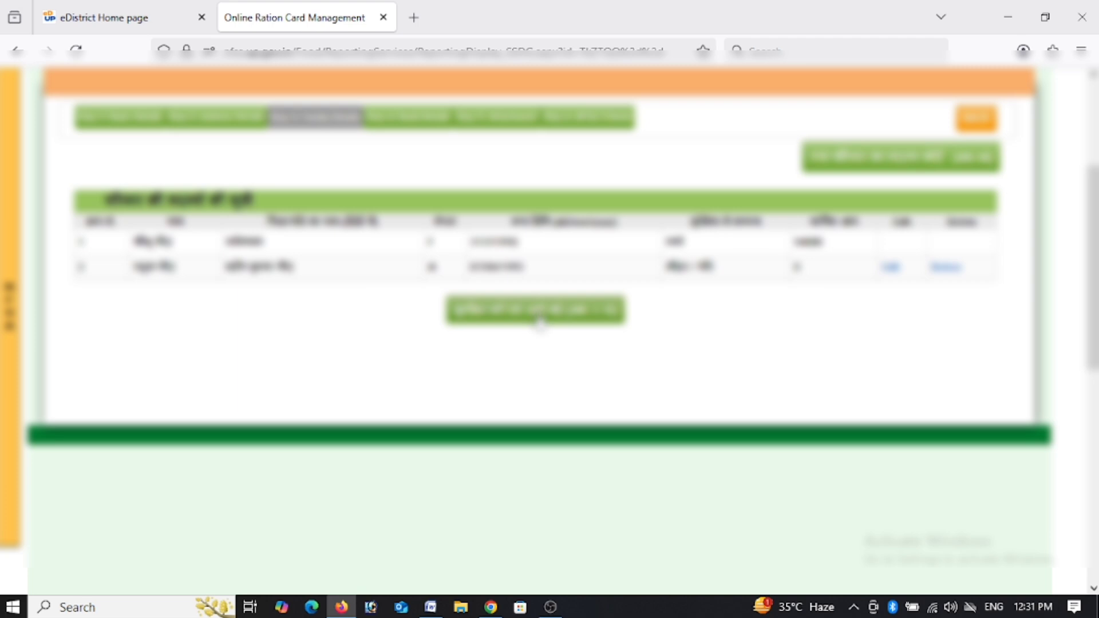
{"action": "left_click", "coordinate": [538, 322]}
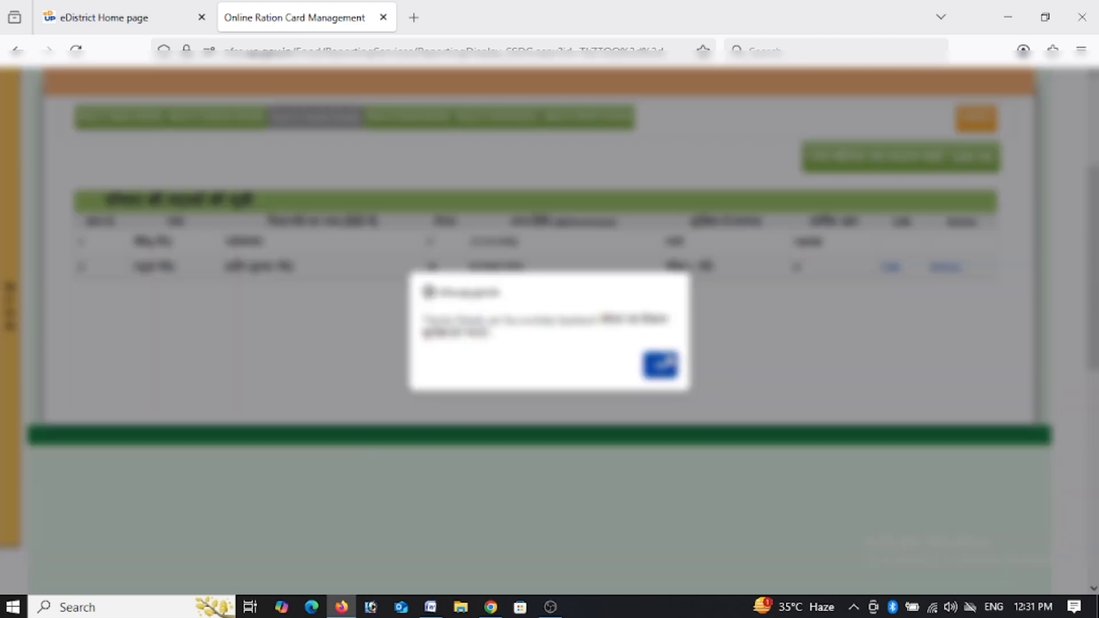
{"action": "left_click", "coordinate": [656, 366]}
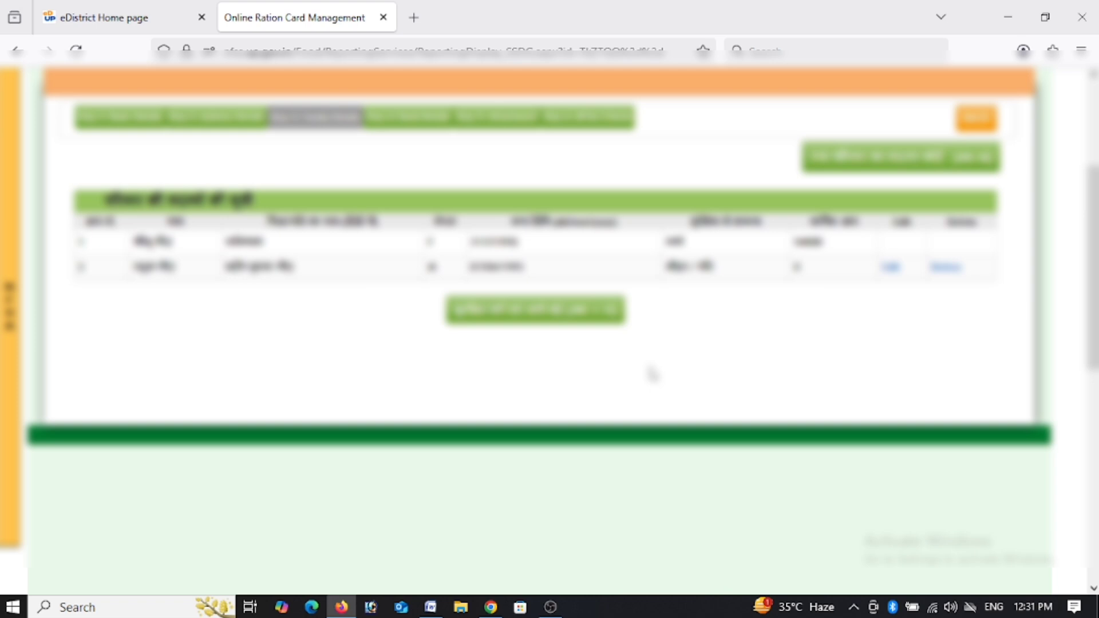
Open the bank details form and set its first two choice fields.
{"action": "left_click", "coordinate": [560, 312]}
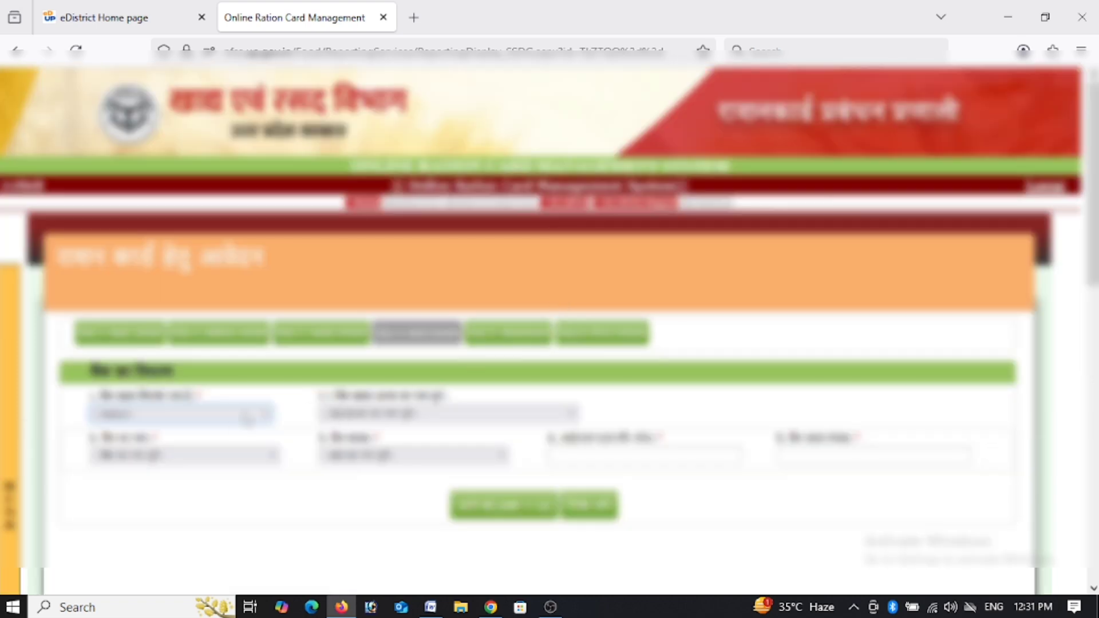
{"action": "left_click", "coordinate": [229, 423]}
{"action": "left_click", "coordinate": [164, 455]}
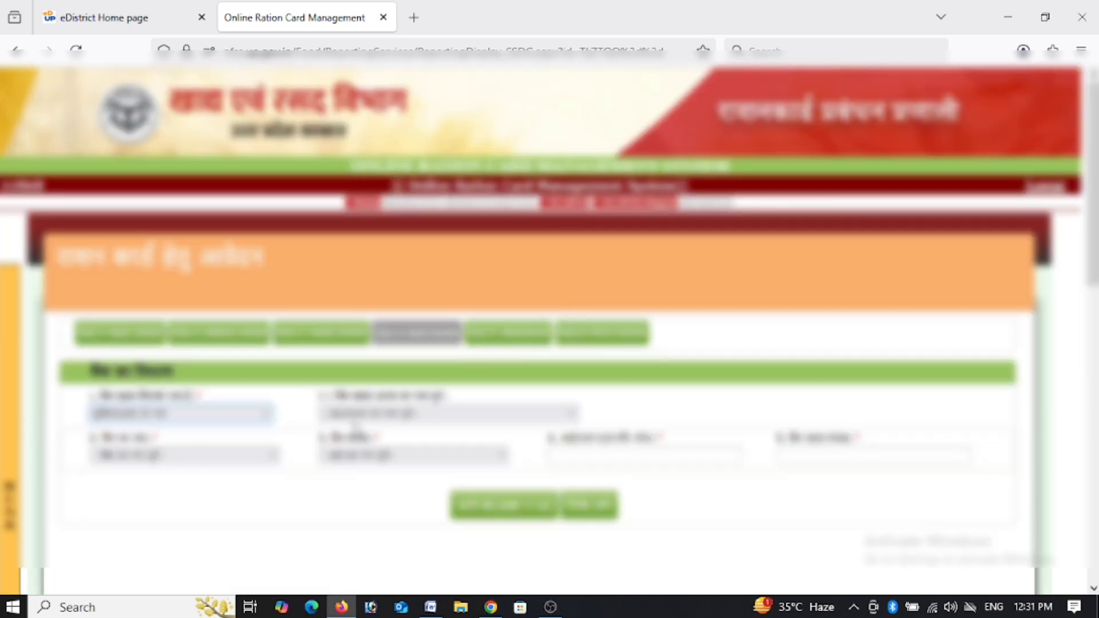
{"action": "left_click", "coordinate": [391, 415]}
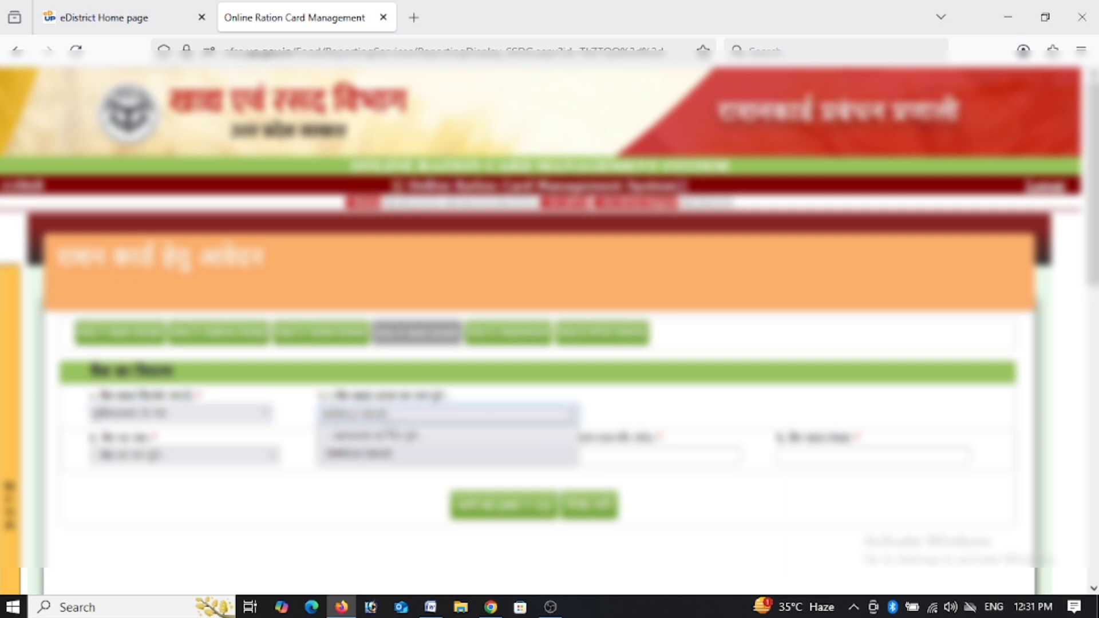
{"action": "left_click", "coordinate": [391, 454]}
Select CANARA BANK and its branch so the IFSC code fills in.
{"action": "left_click", "coordinate": [221, 456]}
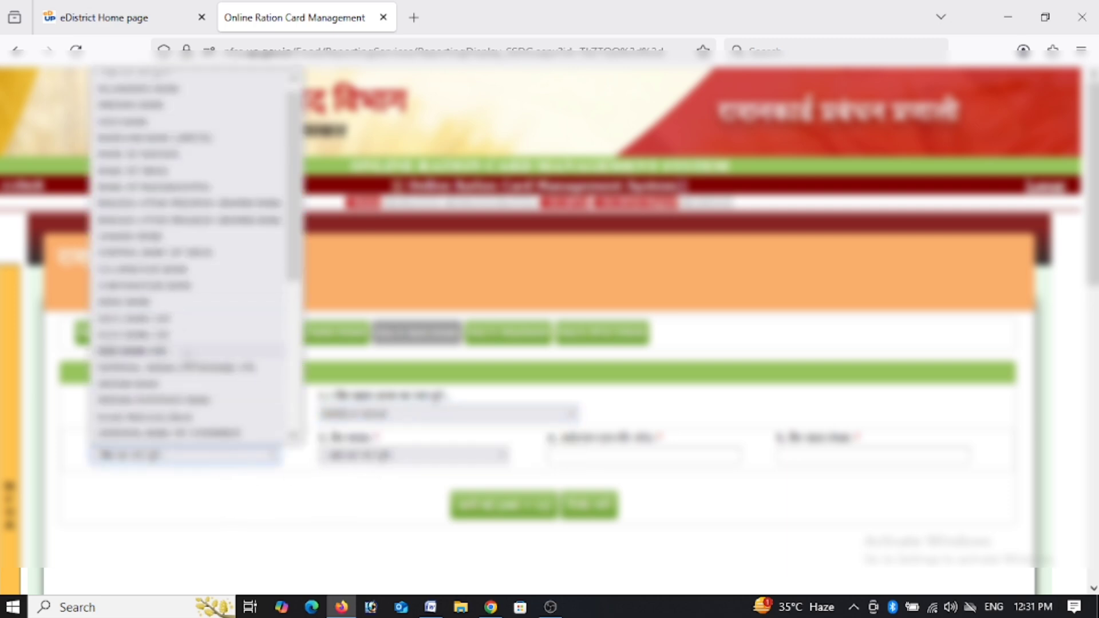
{"action": "key", "text": "c"}
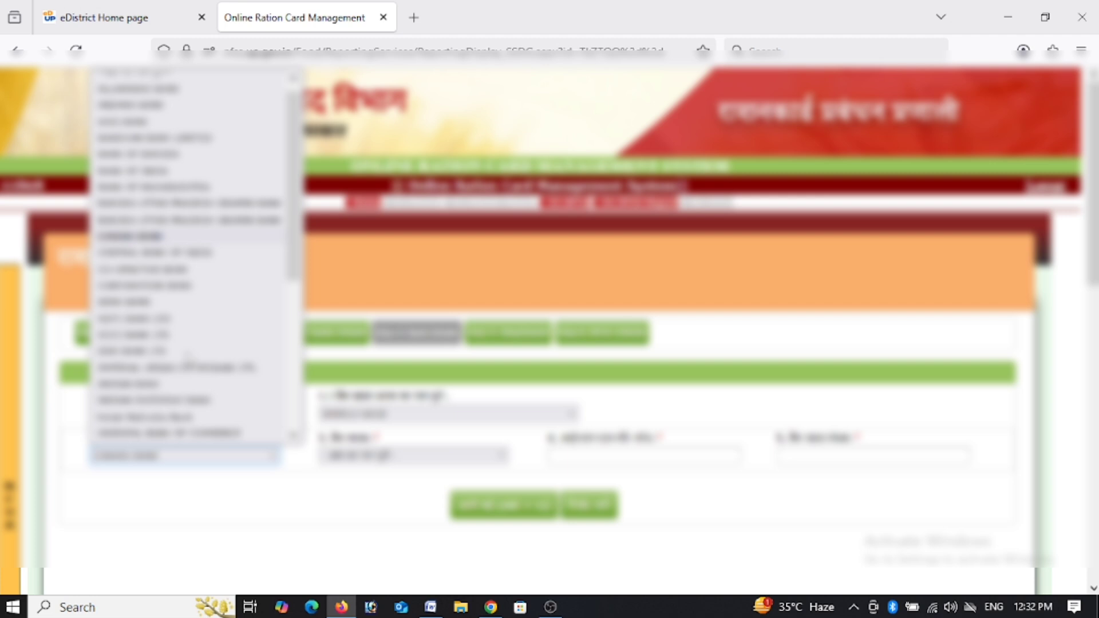
{"action": "left_click", "coordinate": [293, 436]}
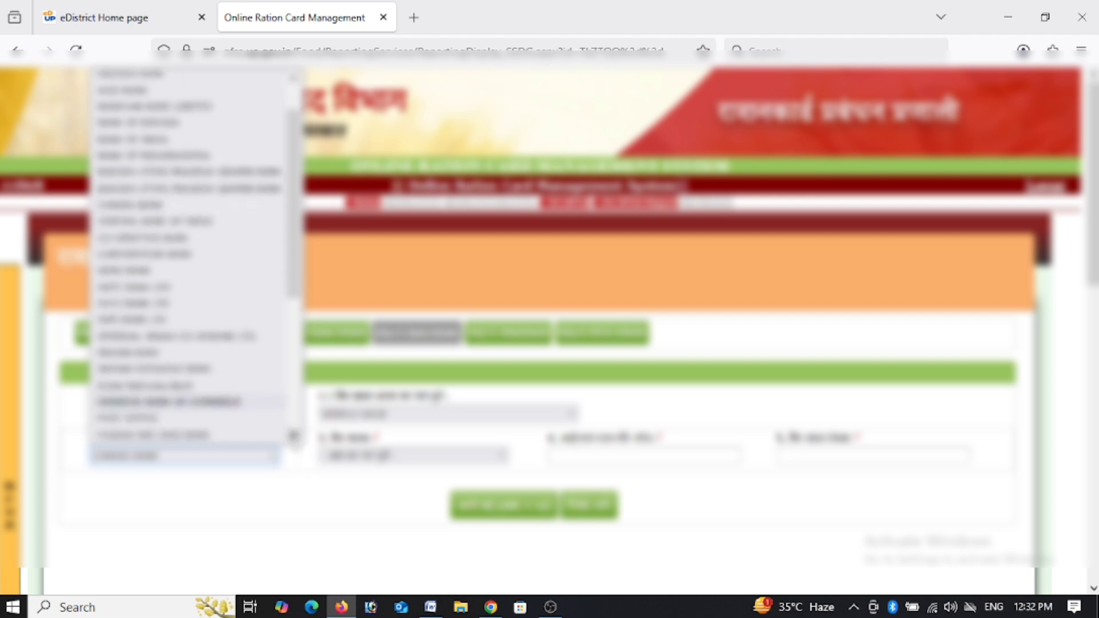
{"action": "left_click", "coordinate": [293, 437]}
{"action": "left_click", "coordinate": [293, 437]}
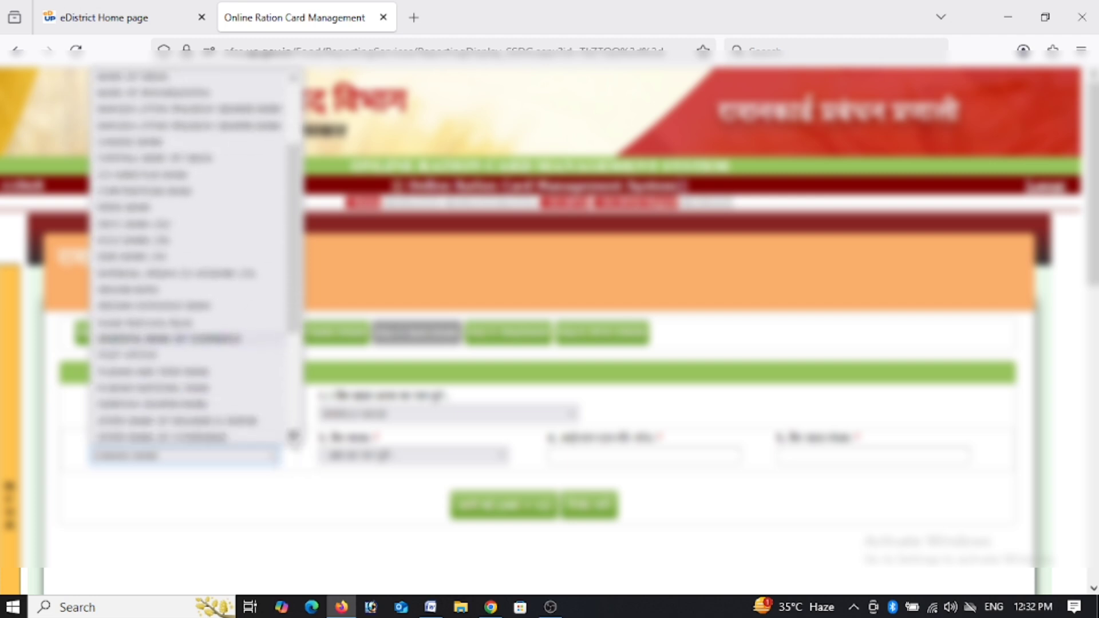
{"action": "key", "text": "c"}
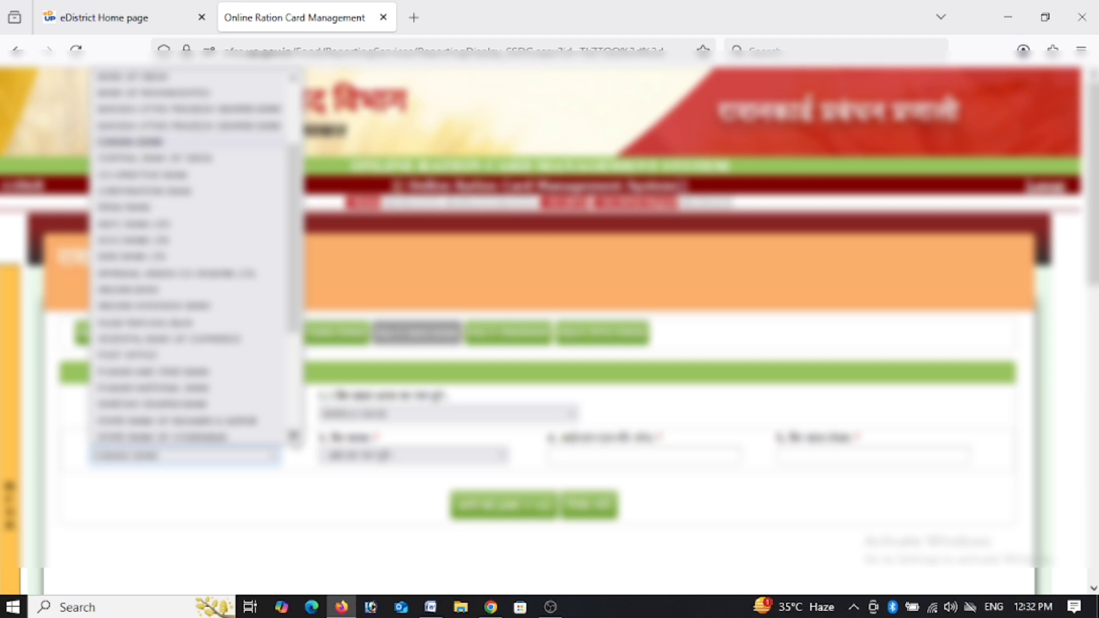
{"action": "key", "text": "Return"}
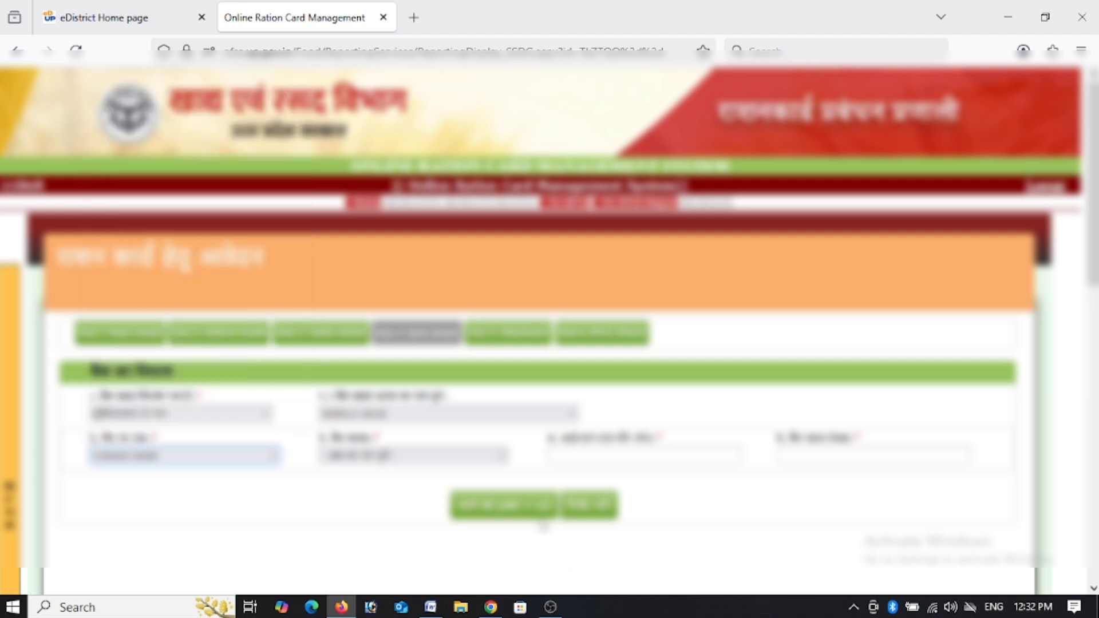
{"action": "left_click", "coordinate": [473, 459]}
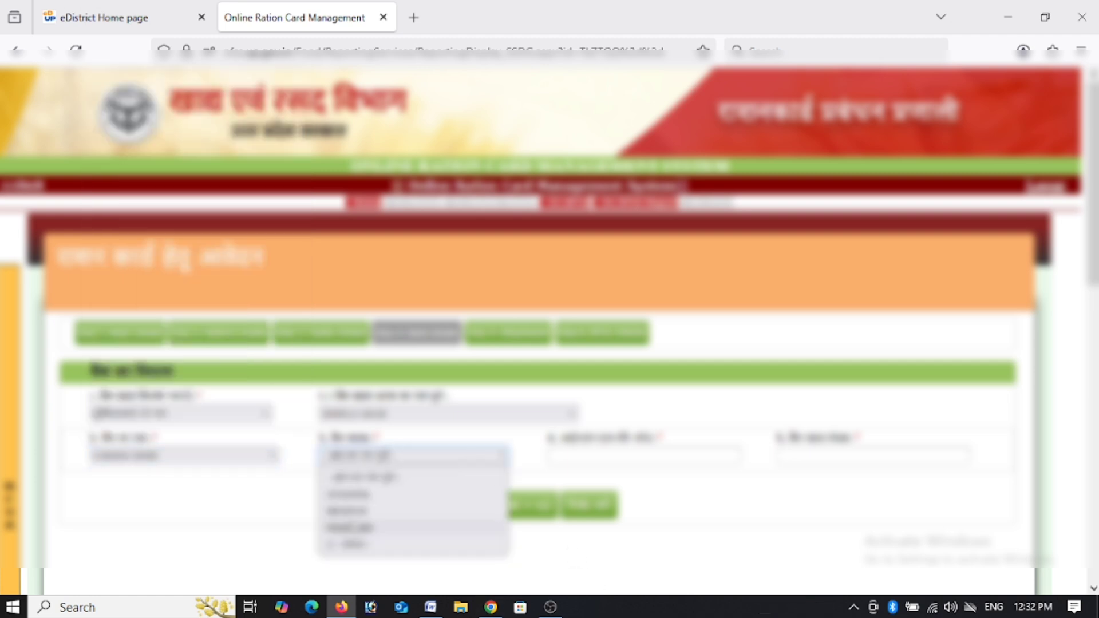
{"action": "left_click", "coordinate": [354, 527]}
{"action": "left_click", "coordinate": [797, 456]}
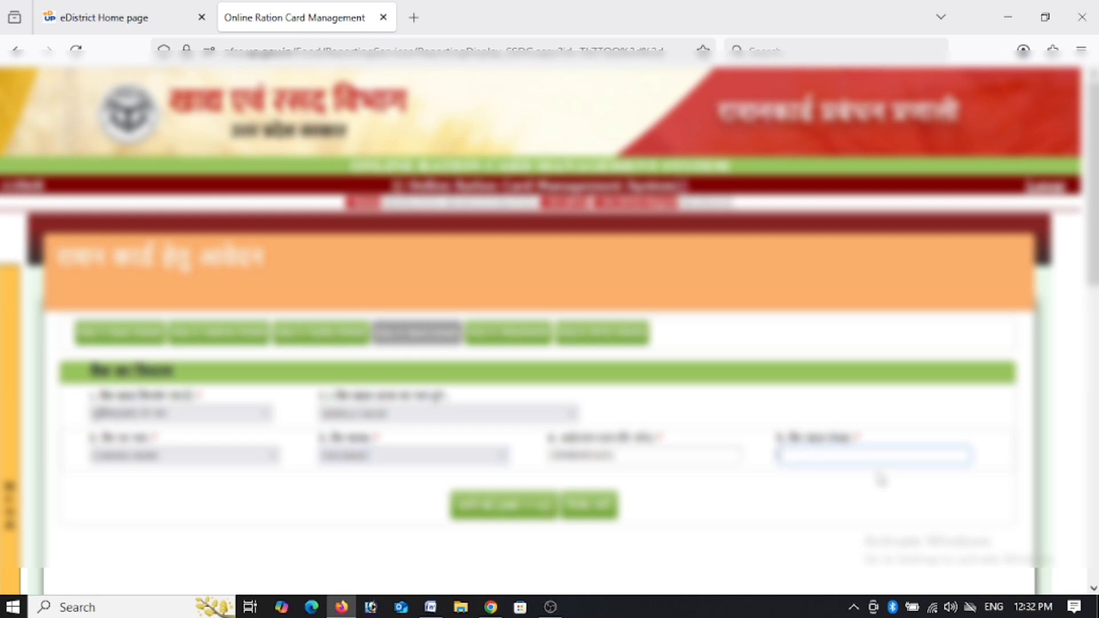
Enter the bank account number and save the bank details.
{"action": "left_click", "coordinate": [843, 456]}
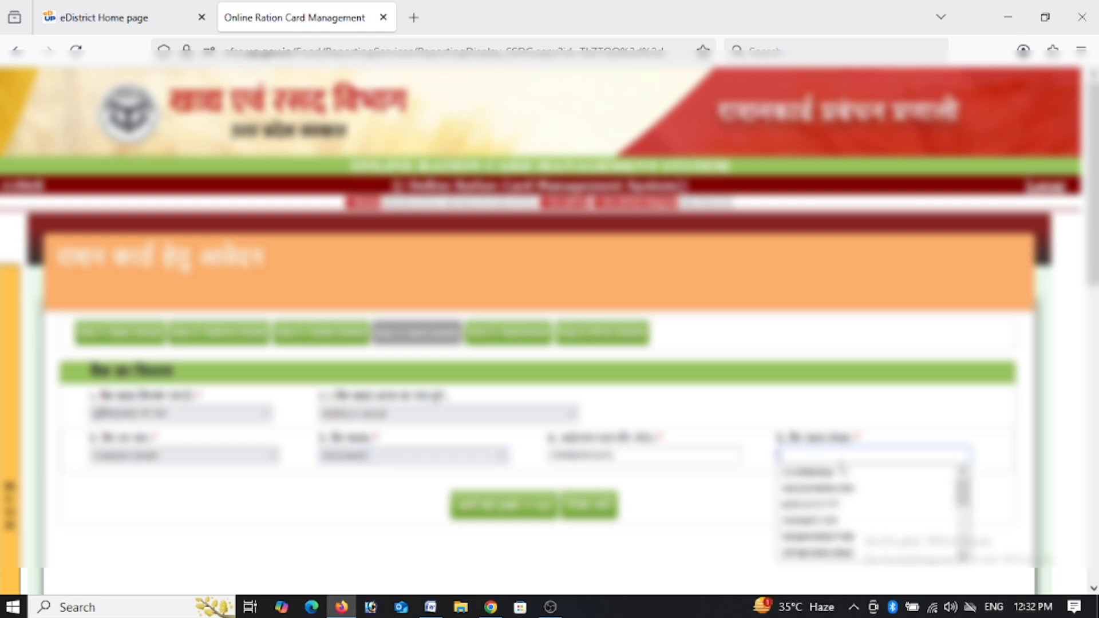
{"action": "type", "text": "1100"}
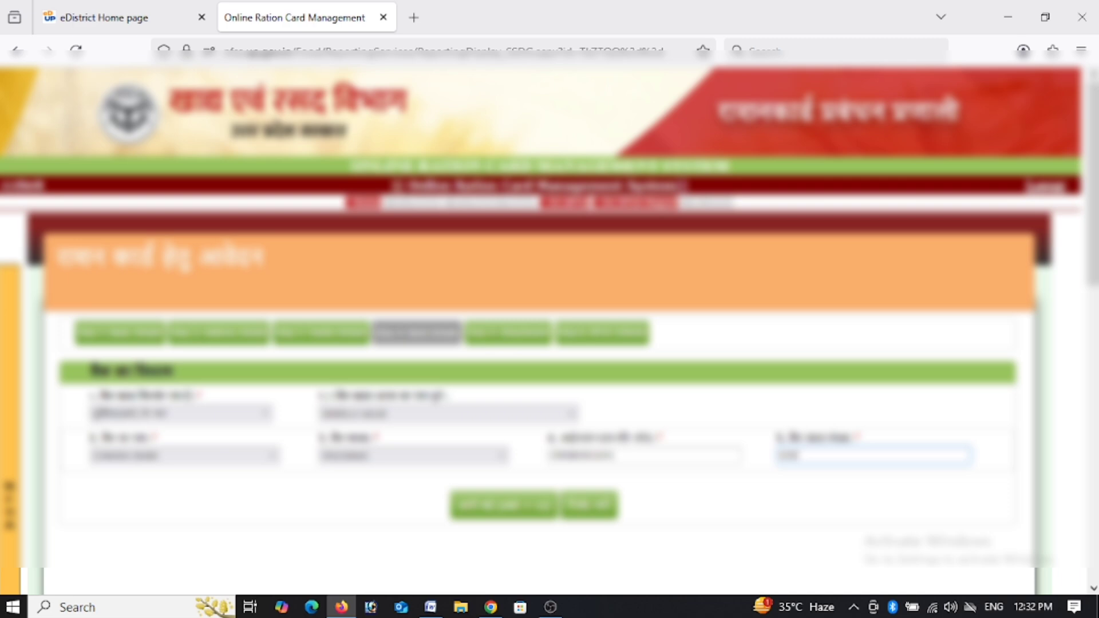
{"action": "key", "text": "BackSpace"}
{"action": "key", "text": "BackSpace"}
{"action": "key", "text": "BackSpace"}
{"action": "key", "text": "BackSpace"}
{"action": "key", "text": "ctrl+a"}
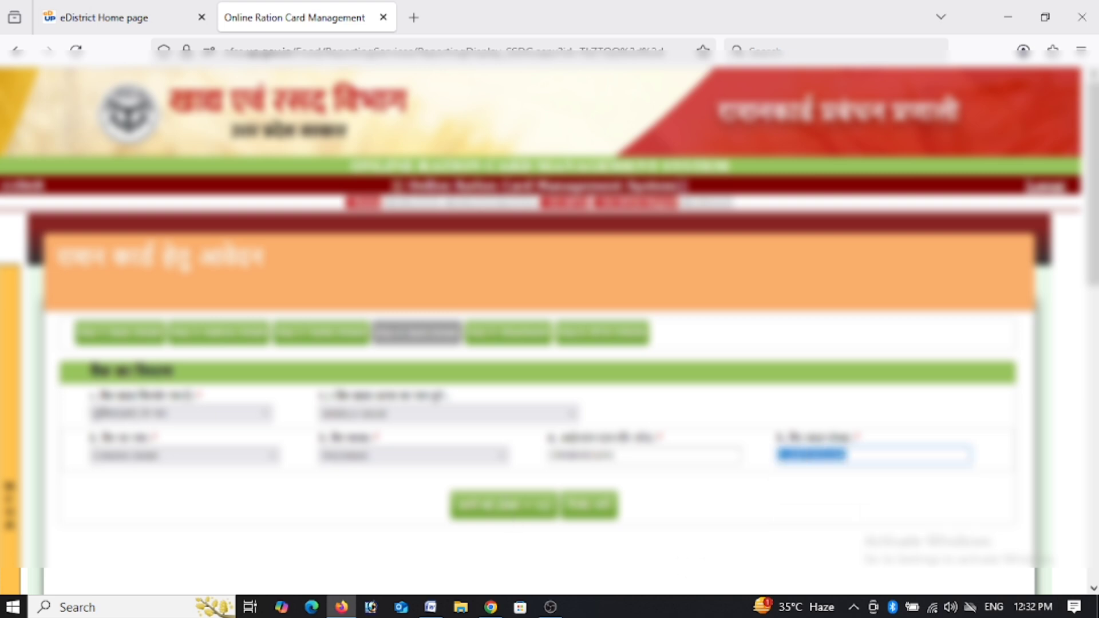
{"action": "left_click", "coordinate": [779, 455]}
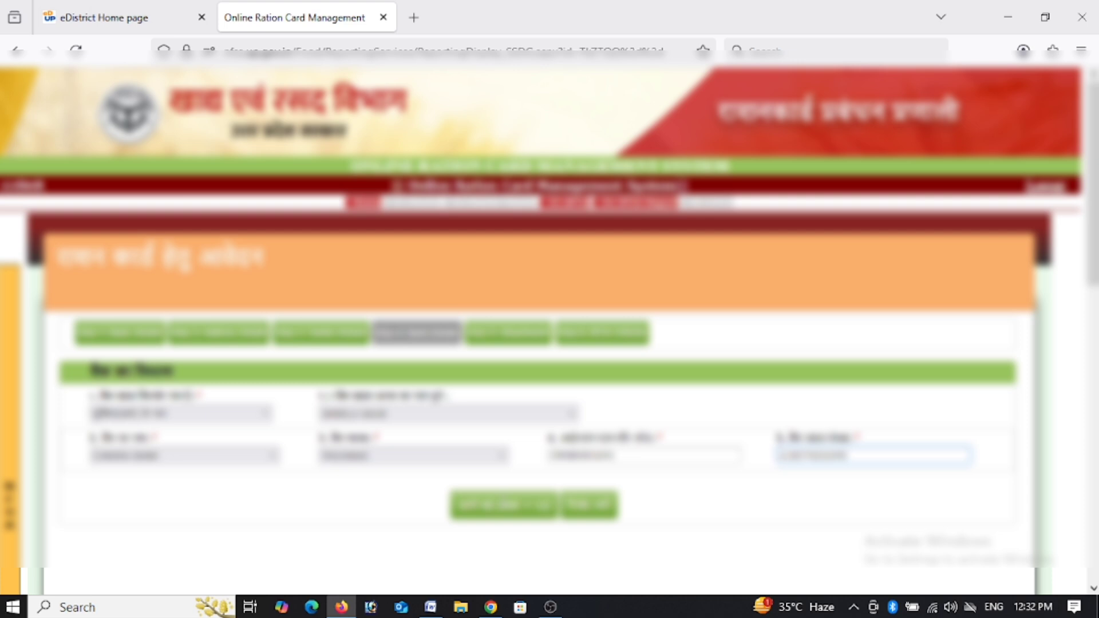
{"action": "left_click", "coordinate": [509, 508]}
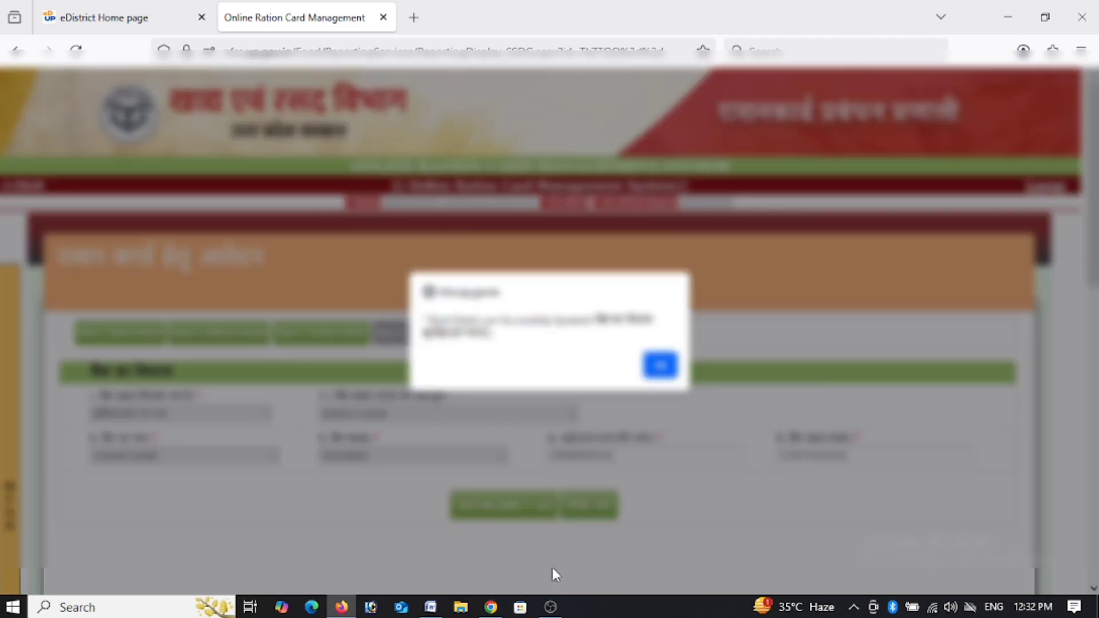
Acknowledge the save message, scroll to the attachments and review the 50 kB size limit.
{"action": "left_click", "coordinate": [661, 371]}
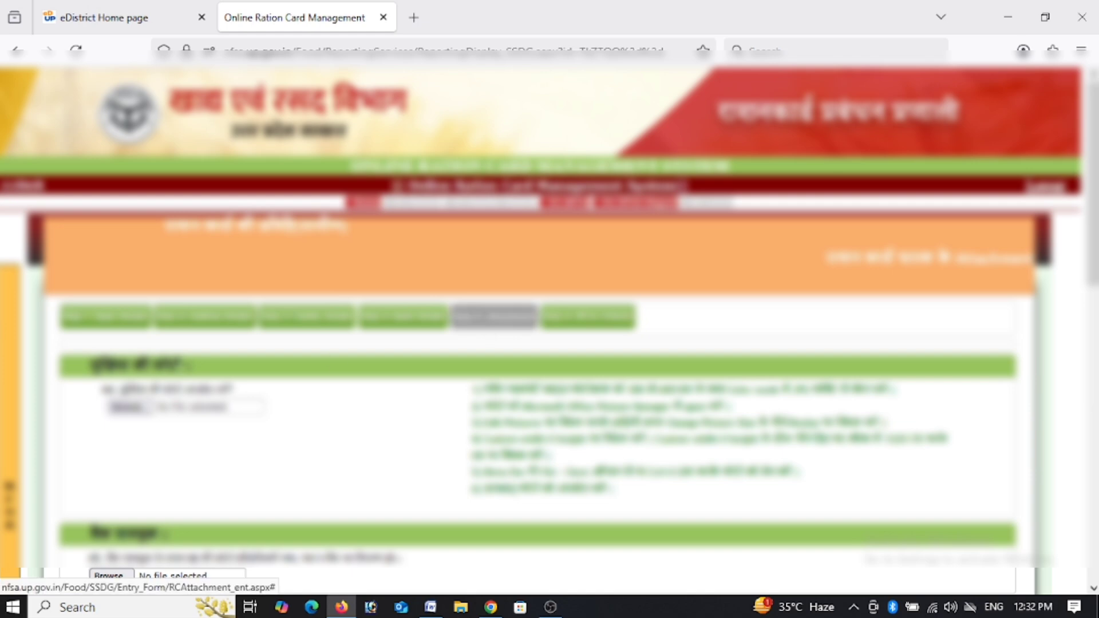
{"action": "scroll", "coordinate": [1075, 271], "scroll_direction": "down", "scroll_amount": 4}
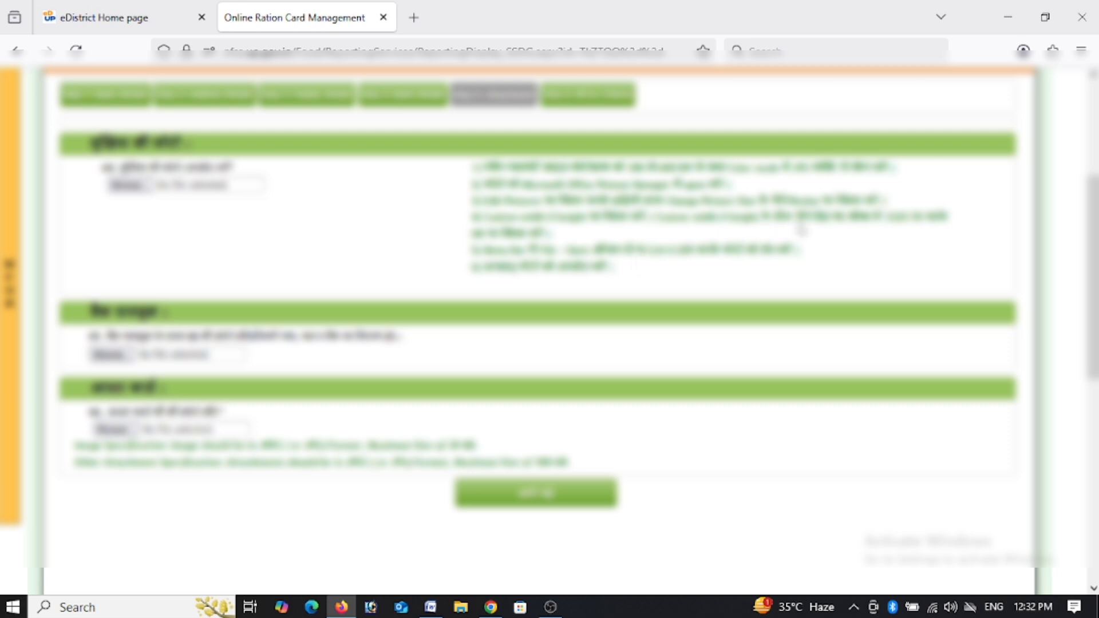
{"action": "left_click_drag", "start_coordinate": [883, 218], "coordinate": [906, 229]}
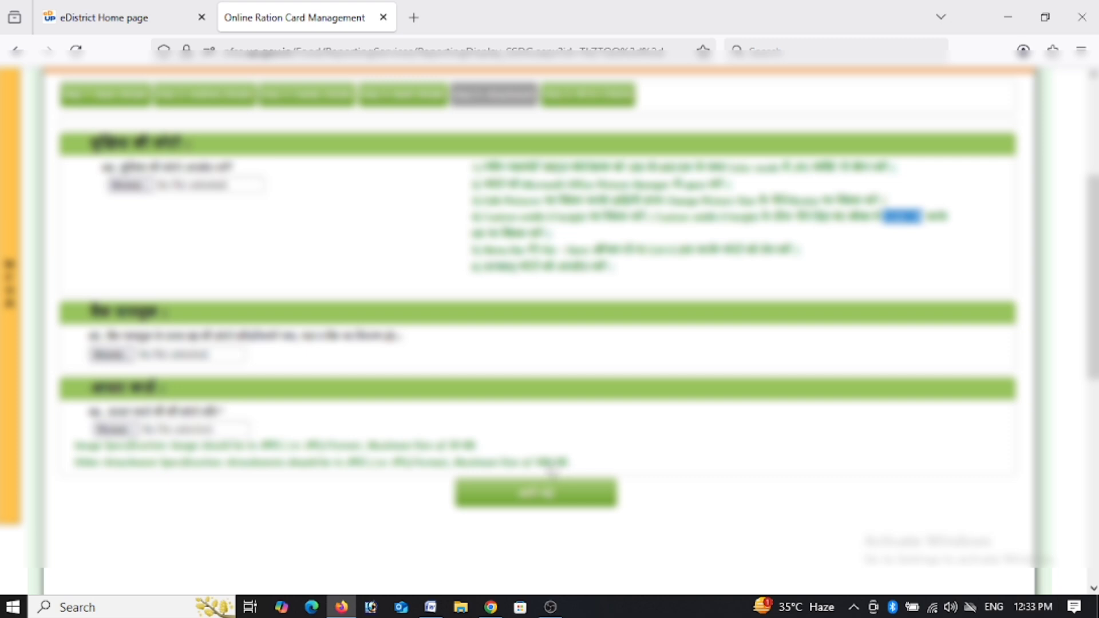
{"action": "left_click", "coordinate": [543, 463]}
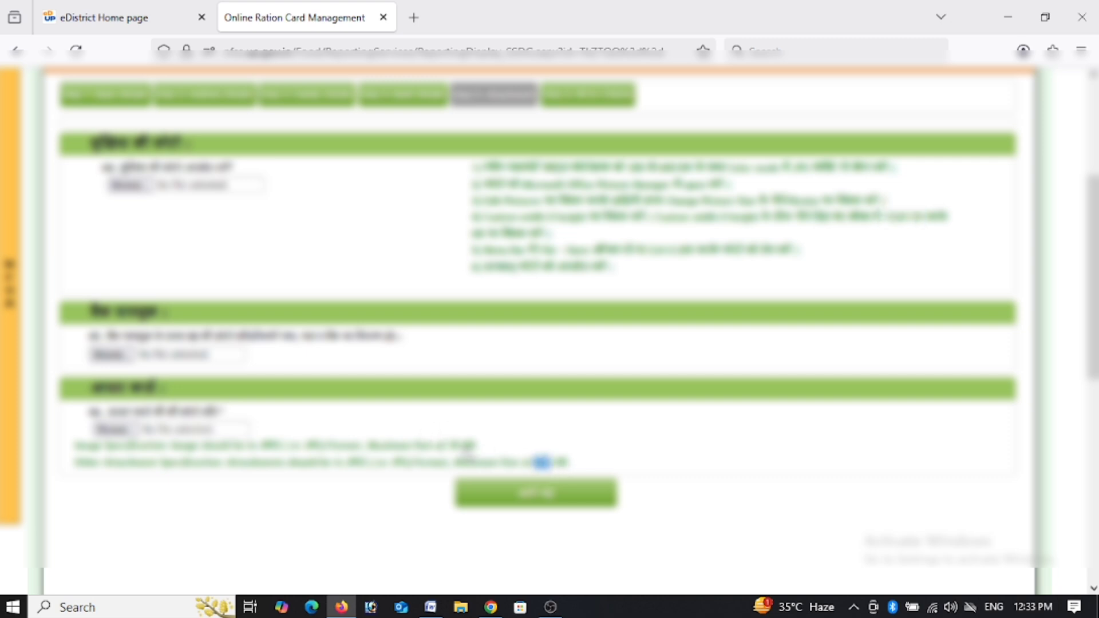
{"action": "left_click", "coordinate": [452, 453]}
{"action": "double_click", "coordinate": [456, 447]}
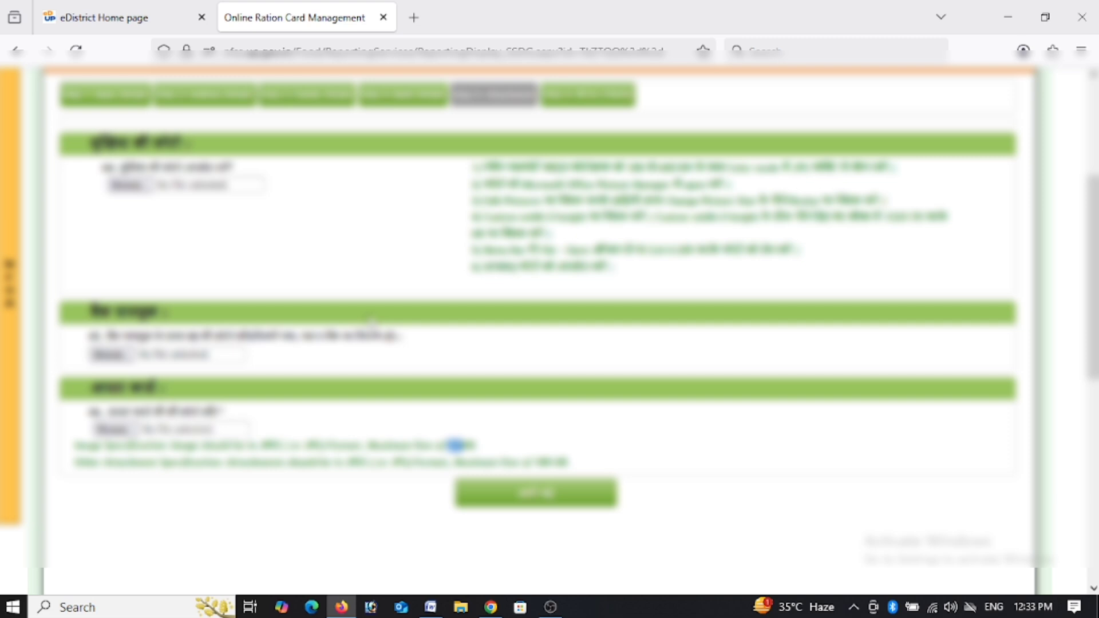
{"action": "left_click", "coordinate": [380, 345]}
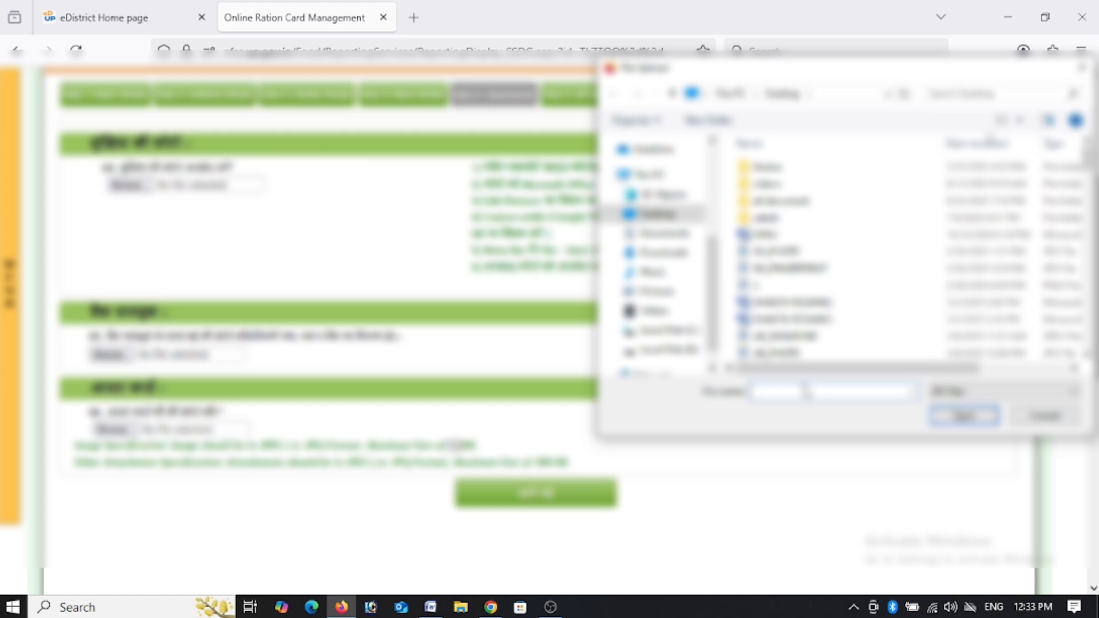
Attach the file matching 'meen' to the first document field.
{"action": "type", "text": "meen"}
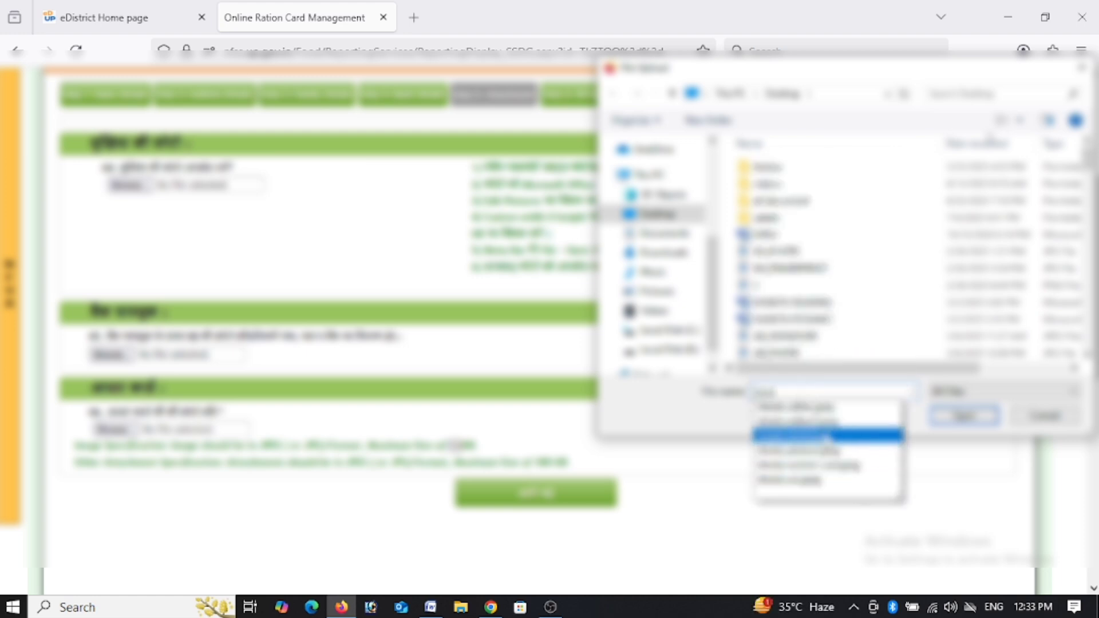
{"action": "left_click", "coordinate": [858, 452]}
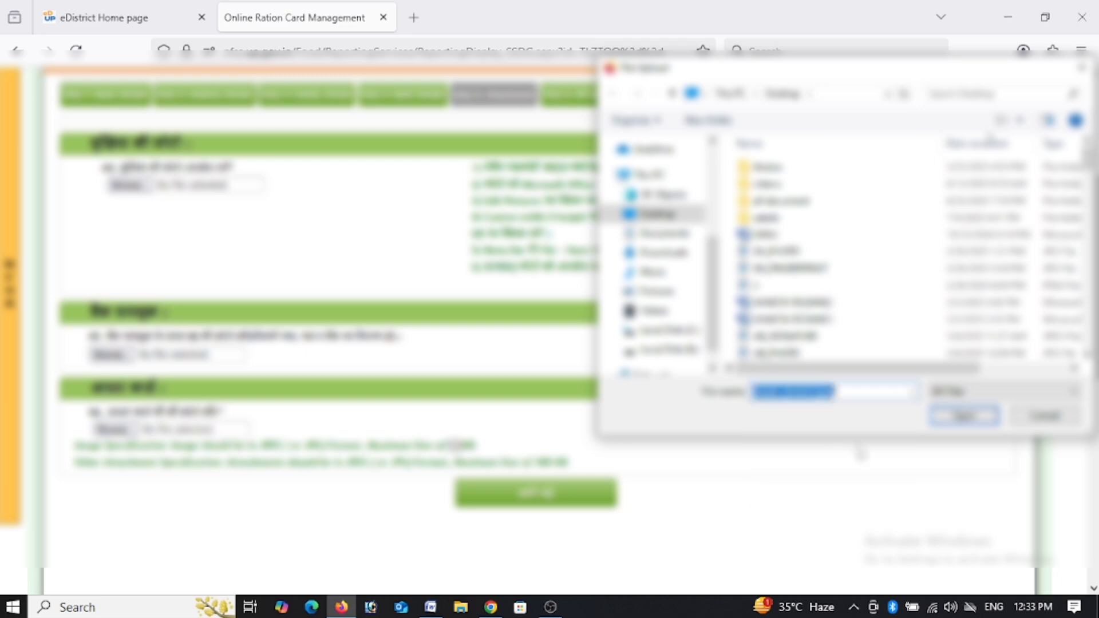
{"action": "left_click", "coordinate": [965, 420]}
{"action": "double_click", "coordinate": [456, 445]}
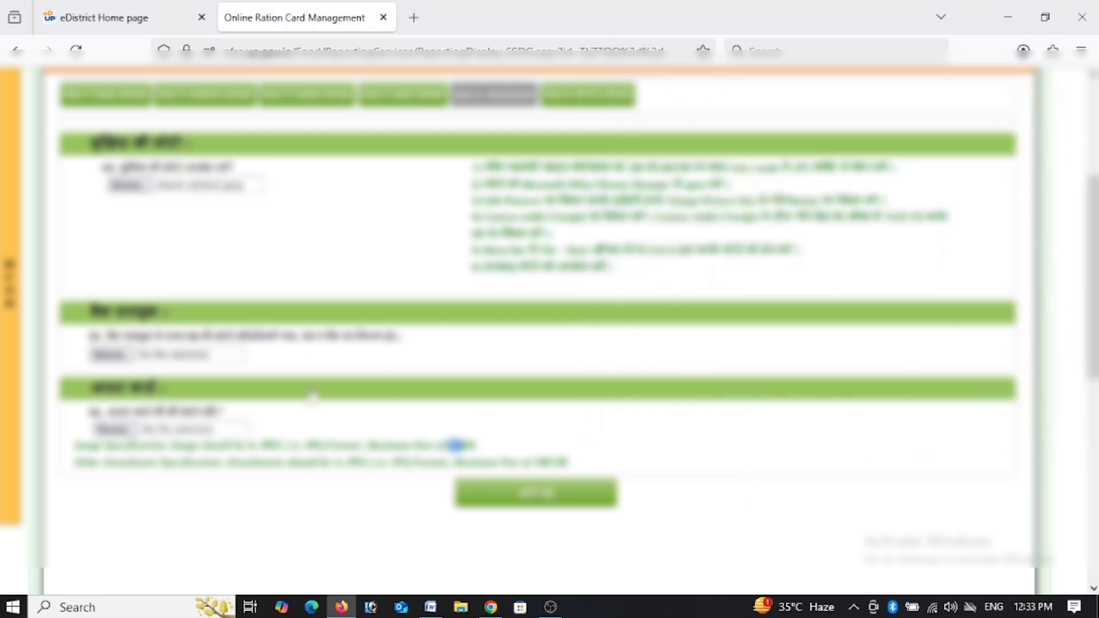
{"action": "left_click", "coordinate": [720, 436]}
{"action": "left_click", "coordinate": [720, 436]}
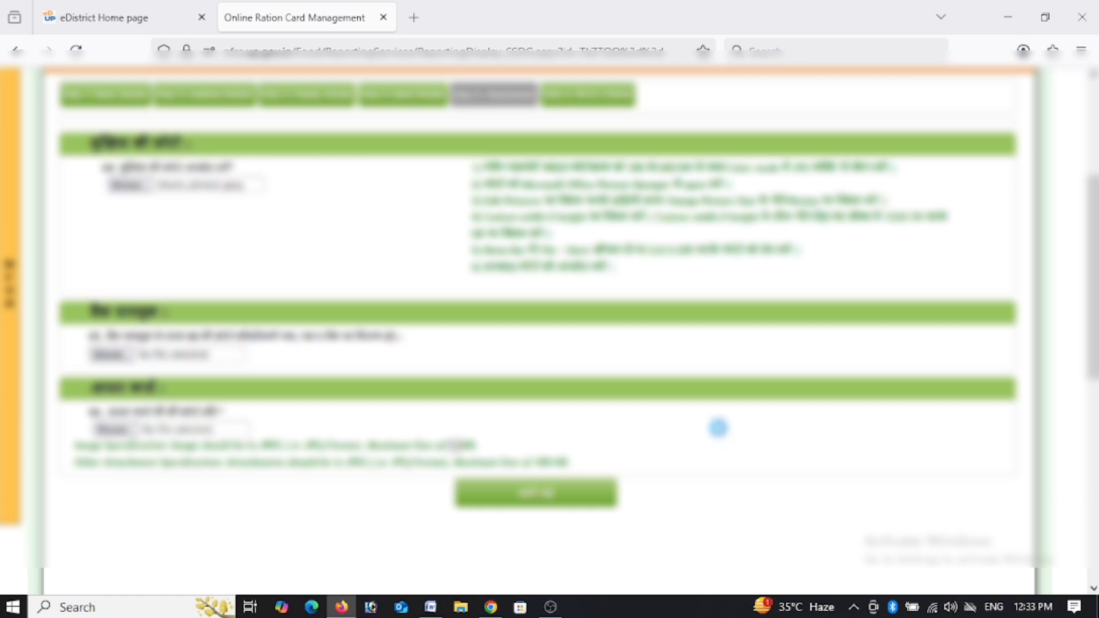
Attach files matching 'shee' to the second and third document fields.
{"action": "key", "text": "Return"}
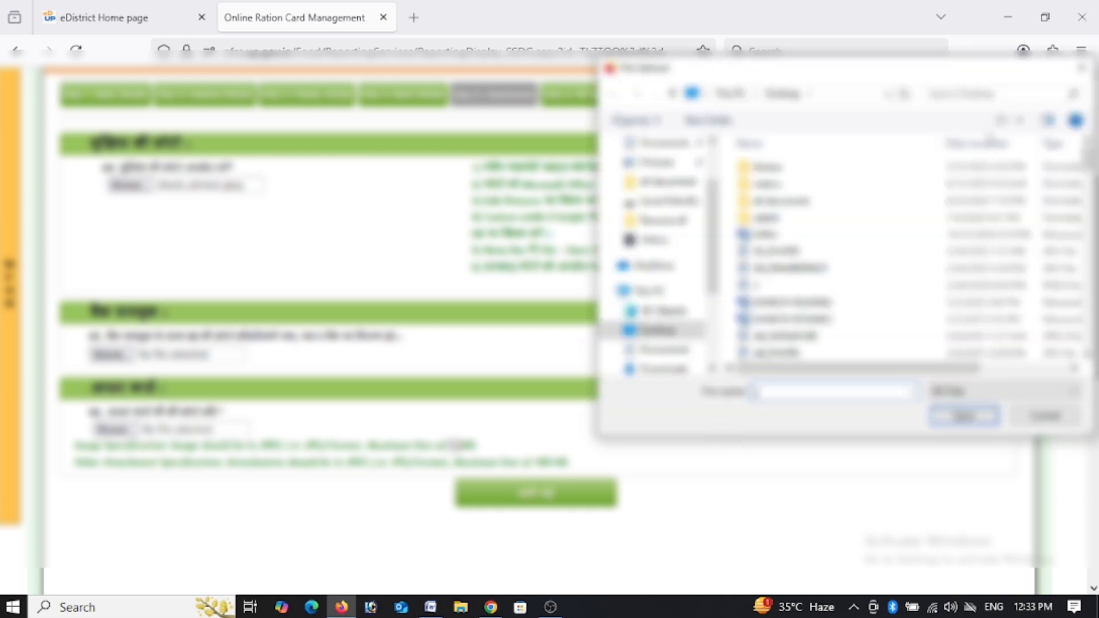
{"action": "type", "text": "shee"}
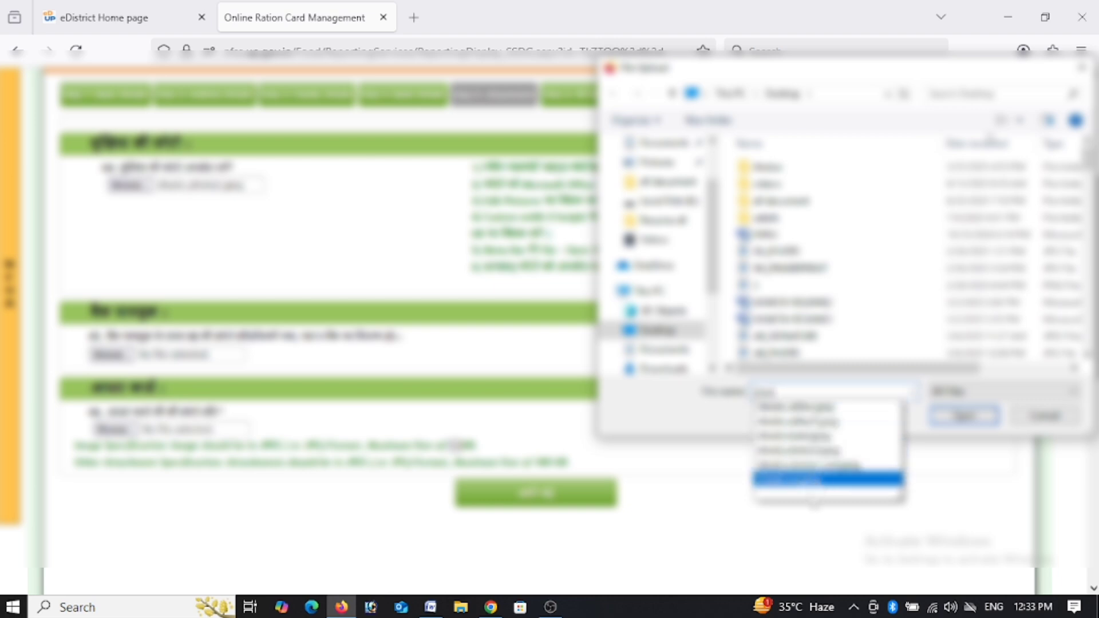
{"action": "left_click", "coordinate": [812, 436]}
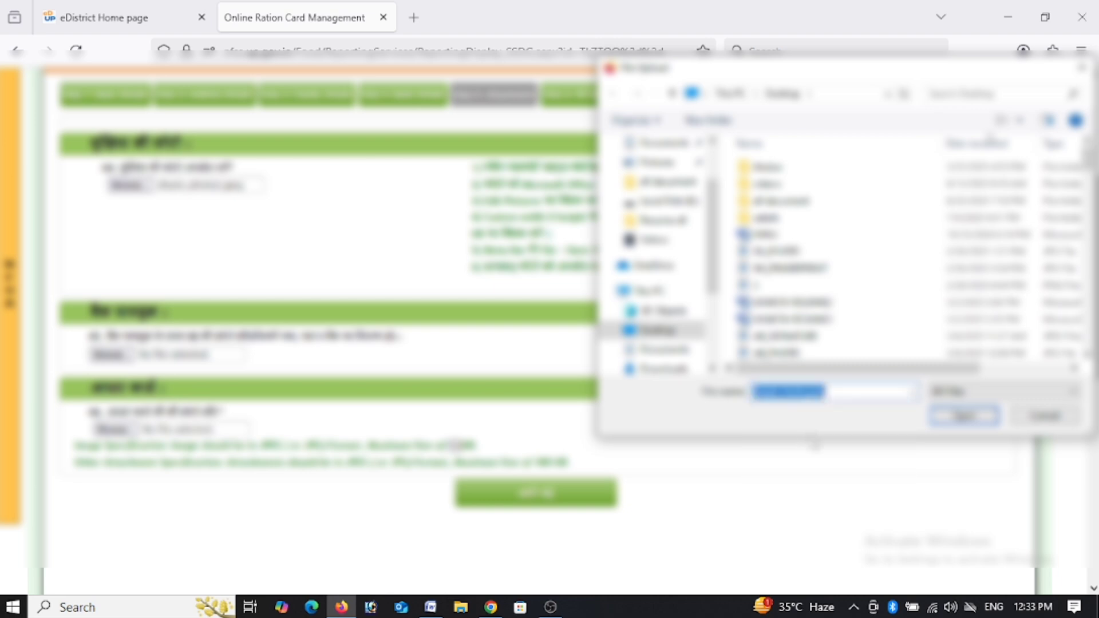
{"action": "left_click", "coordinate": [964, 416]}
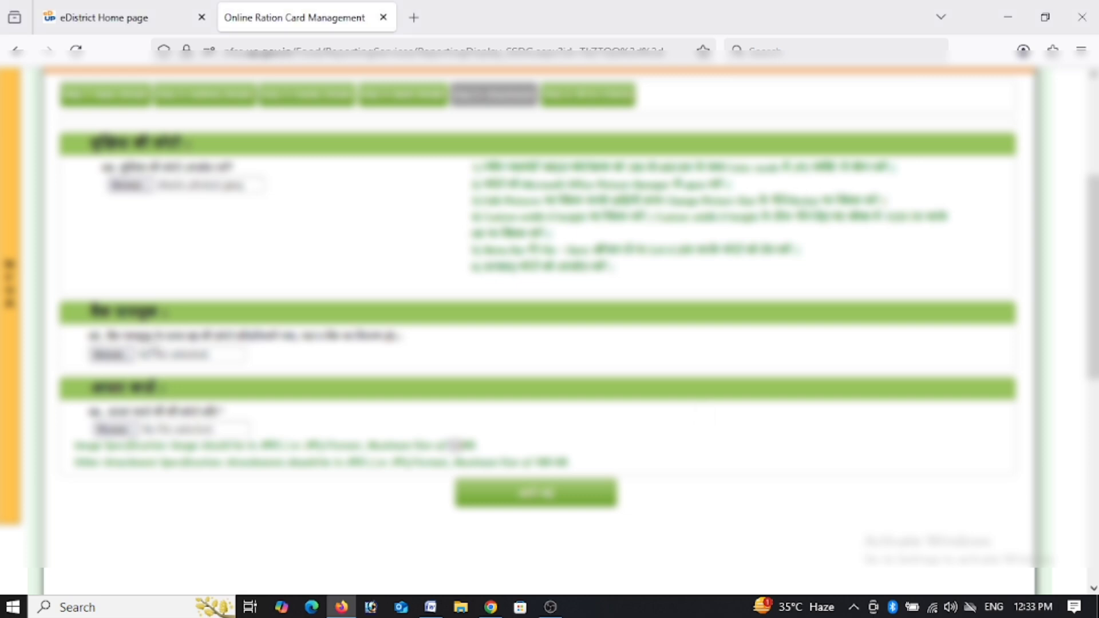
{"action": "left_click", "coordinate": [118, 430]}
{"action": "left_click", "coordinate": [177, 492]}
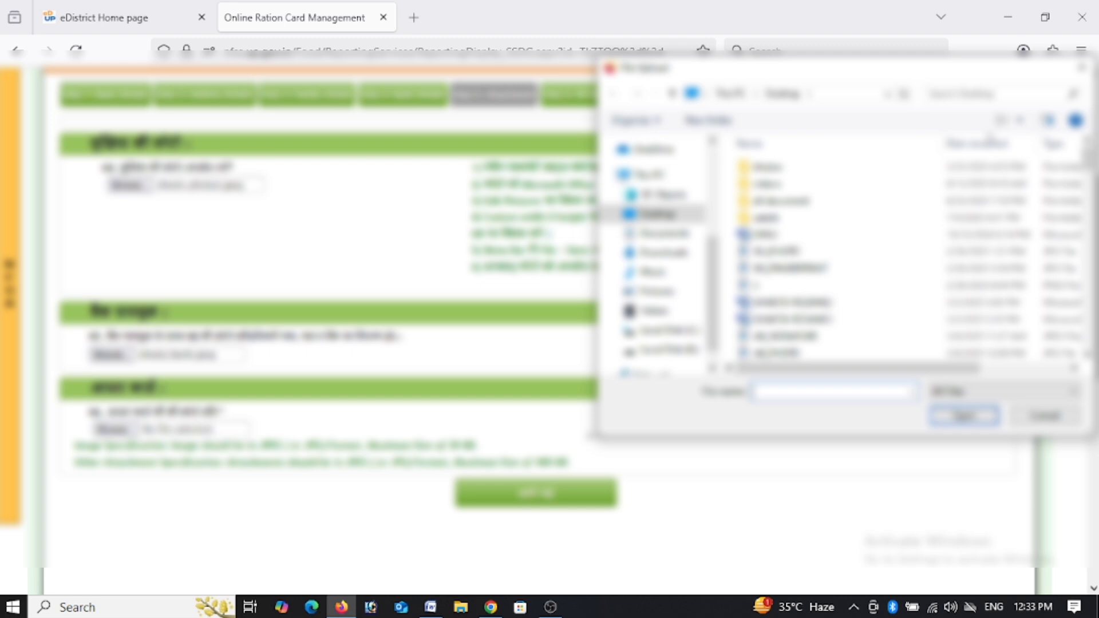
{"action": "type", "text": "shee"}
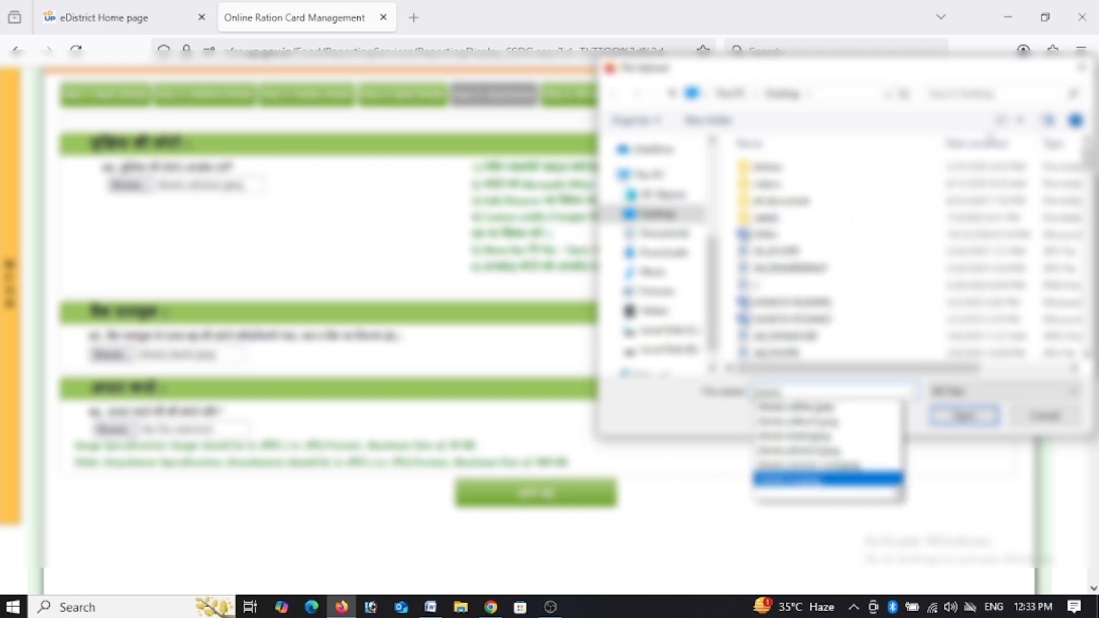
{"action": "left_click", "coordinate": [860, 424]}
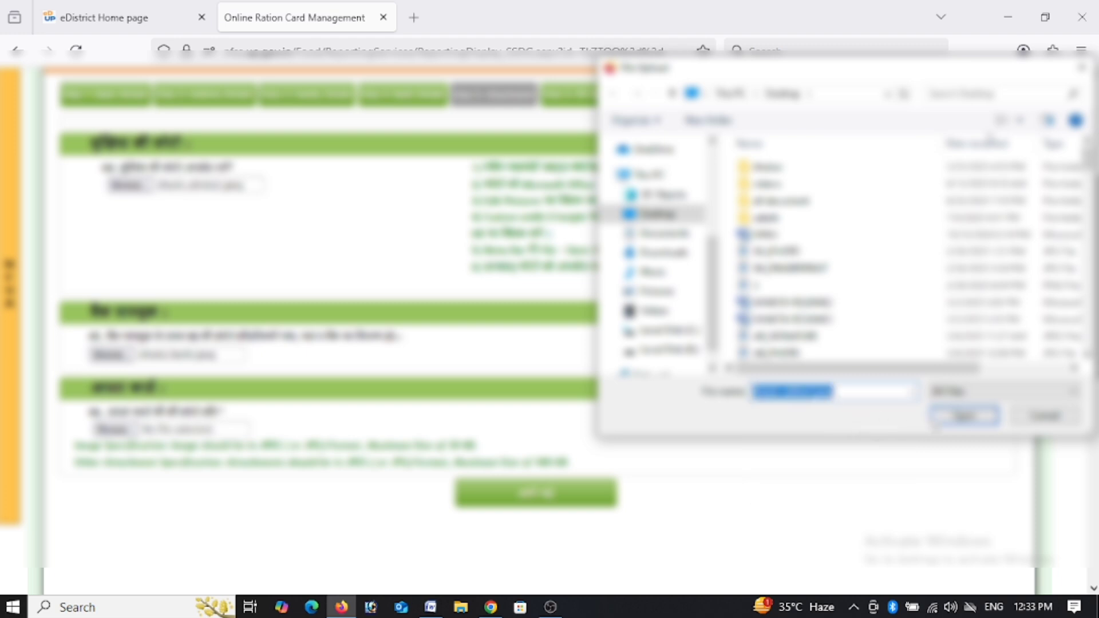
{"action": "left_click", "coordinate": [965, 416]}
Upload the three attached documents and acknowledge the confirmation.
{"action": "left_click", "coordinate": [611, 497]}
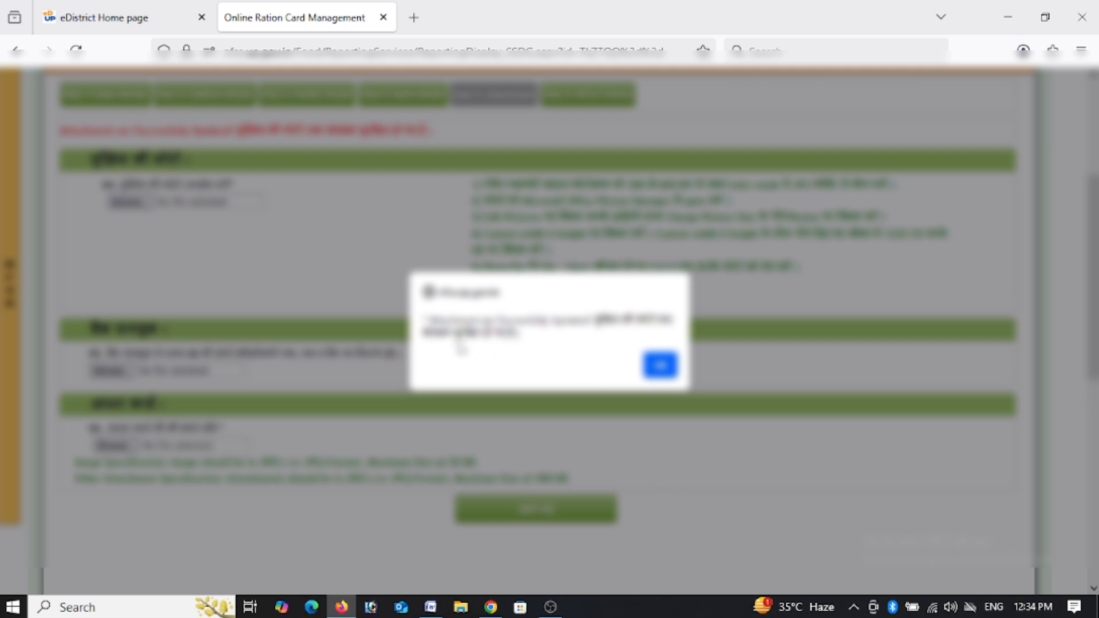
{"action": "left_click_drag", "start_coordinate": [433, 324], "coordinate": [411, 294]}
{"action": "left_click", "coordinate": [660, 365]}
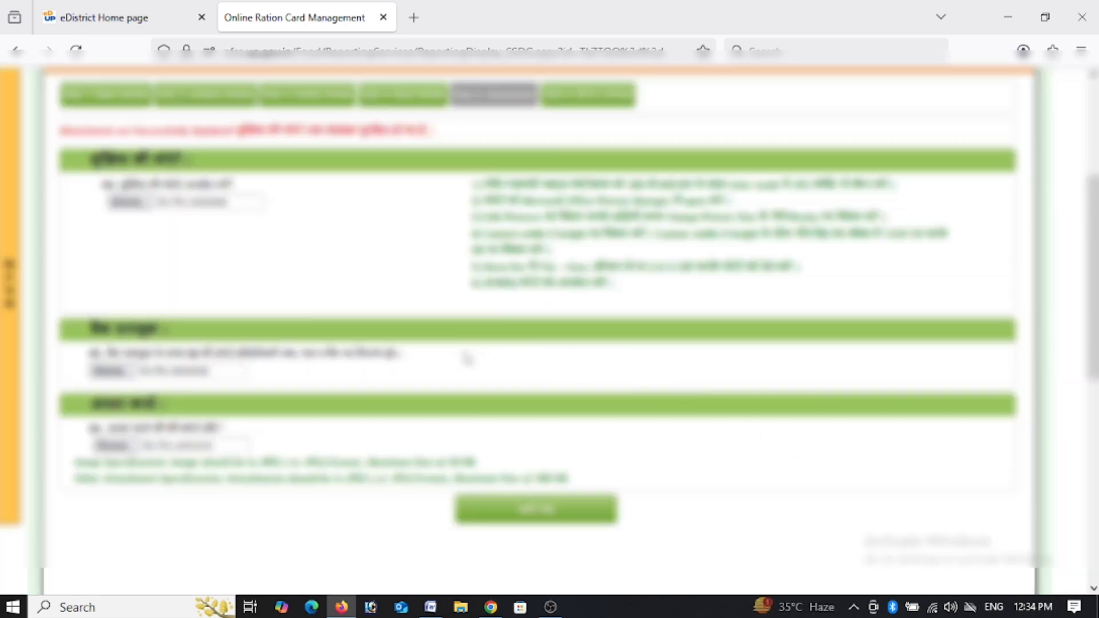